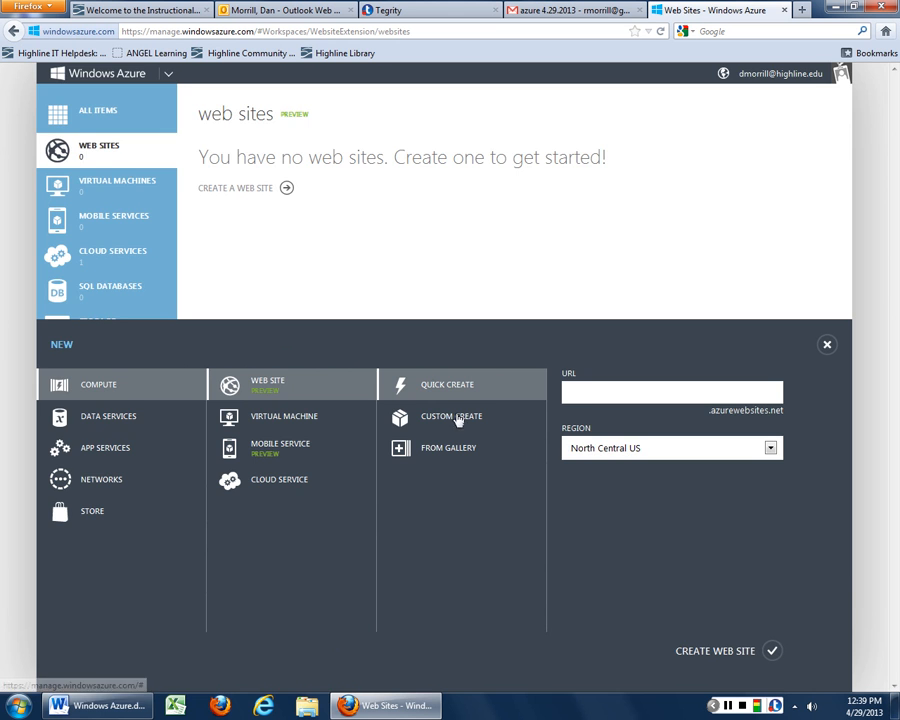
Open the Custom Create web site form, then close it without creating a site
{"action": "left_click", "coordinate": [447, 418]}
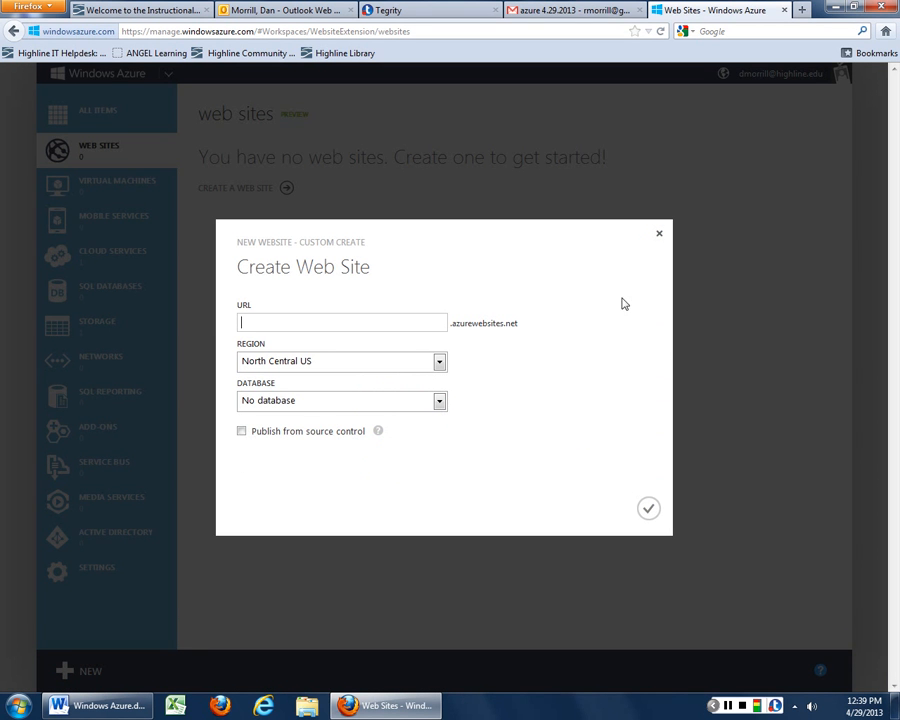
{"action": "left_click", "coordinate": [659, 233]}
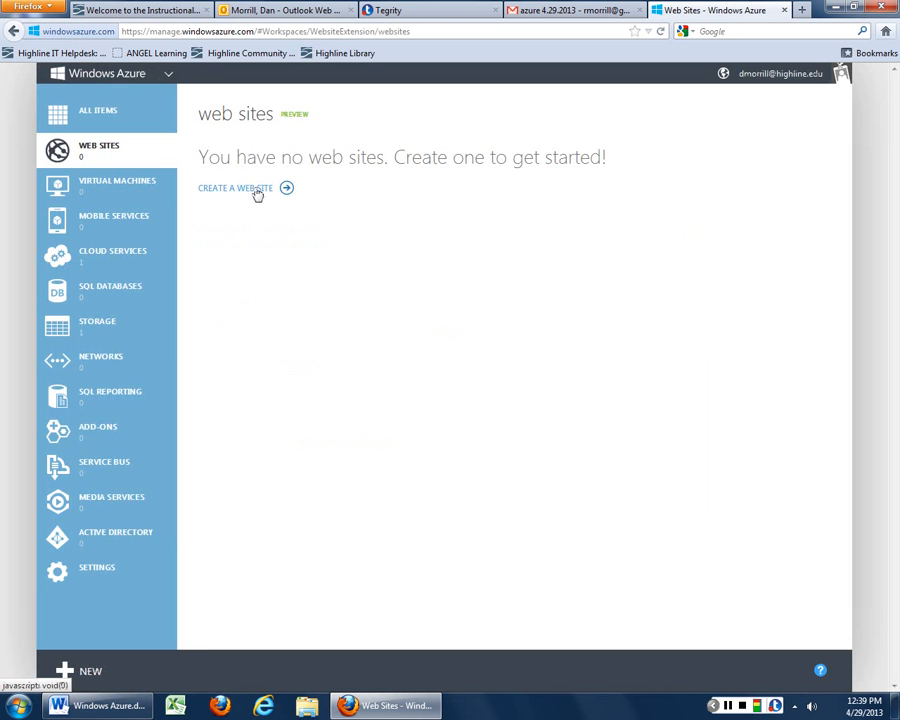
Open the app gallery and preview Acquia Drupal 7, ASP.NET Empty Site, Boilerplate and Composite C1
{"action": "left_click", "coordinate": [247, 191]}
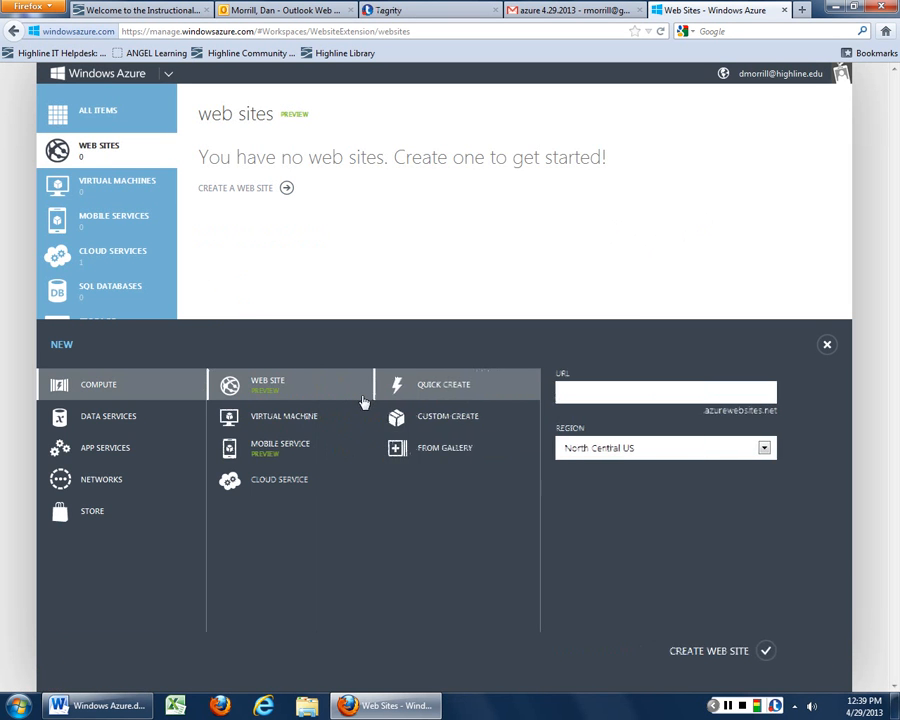
{"action": "left_click", "coordinate": [443, 451]}
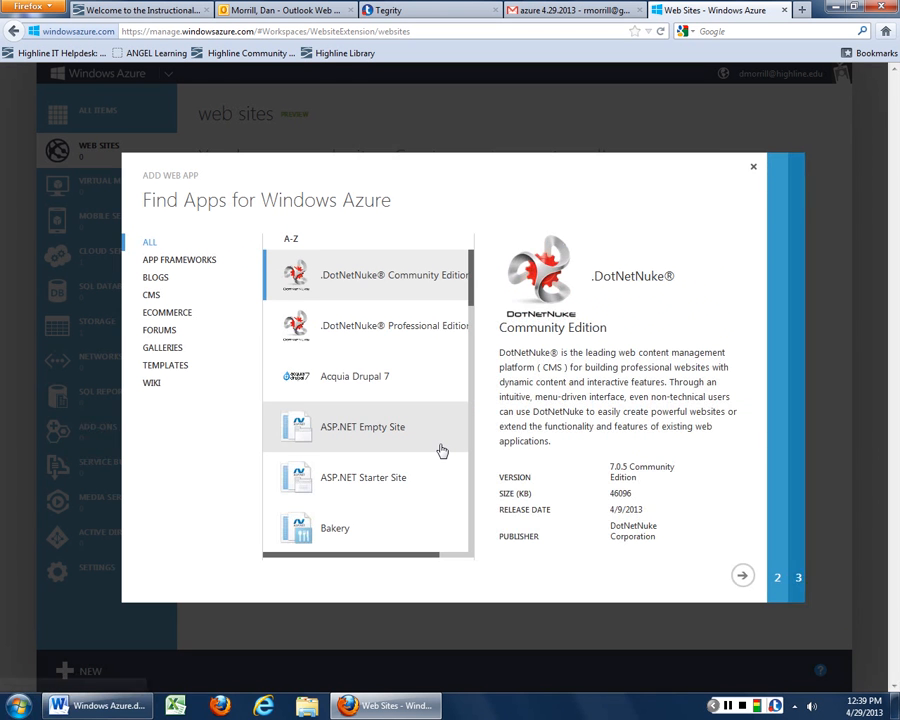
{"action": "left_click", "coordinate": [386, 381]}
{"action": "left_click", "coordinate": [385, 427]}
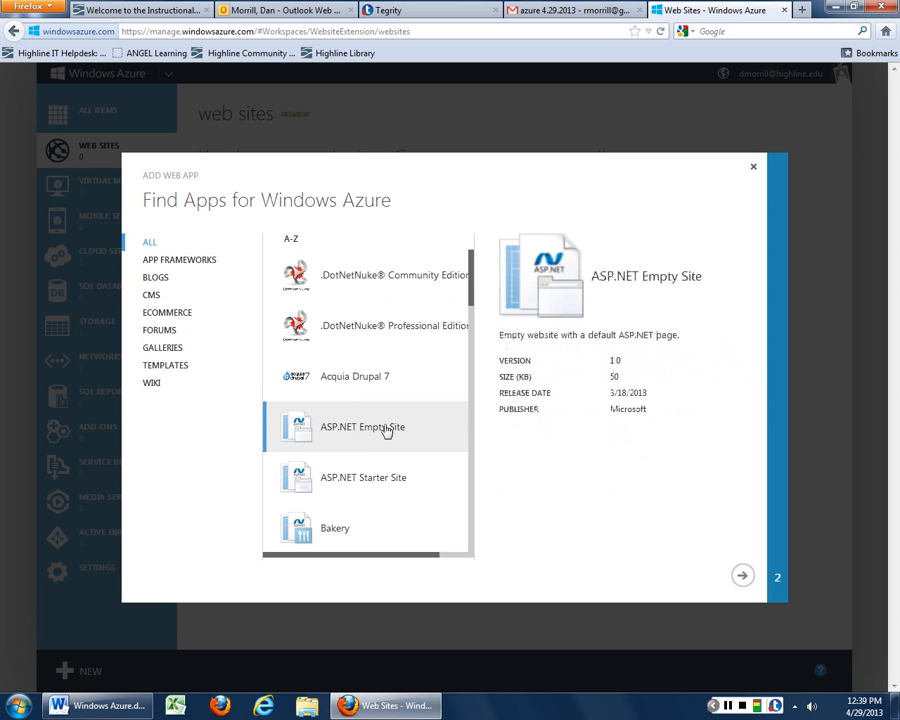
{"action": "scroll", "coordinate": [386, 428], "scroll_direction": "down", "scroll_amount": 3}
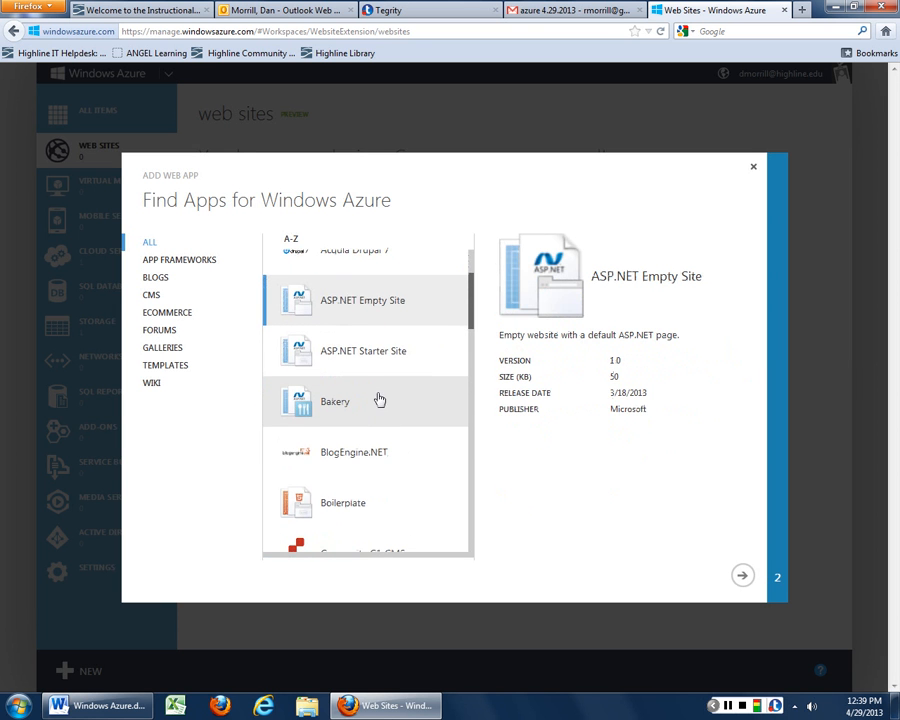
{"action": "scroll", "coordinate": [380, 403], "scroll_direction": "down", "scroll_amount": 3}
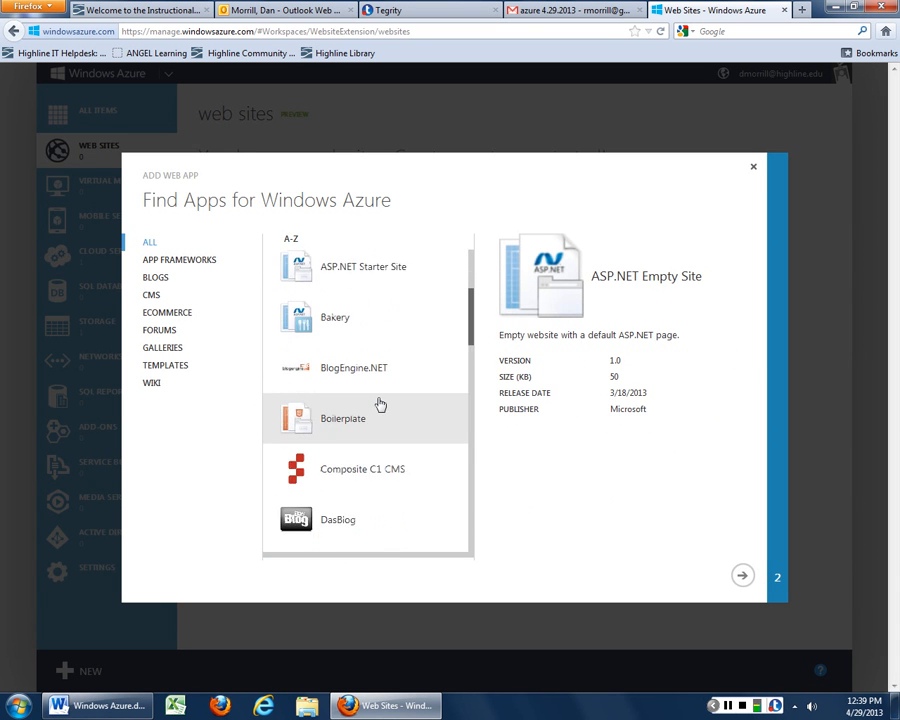
{"action": "left_click", "coordinate": [380, 398]}
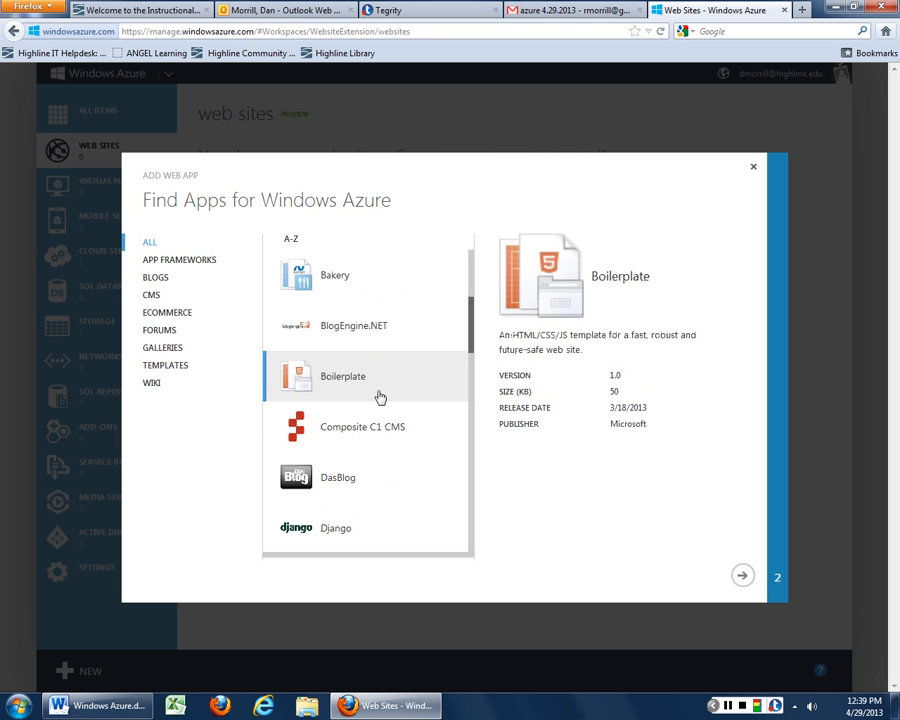
{"action": "scroll", "coordinate": [380, 397], "scroll_direction": "down", "scroll_amount": 2}
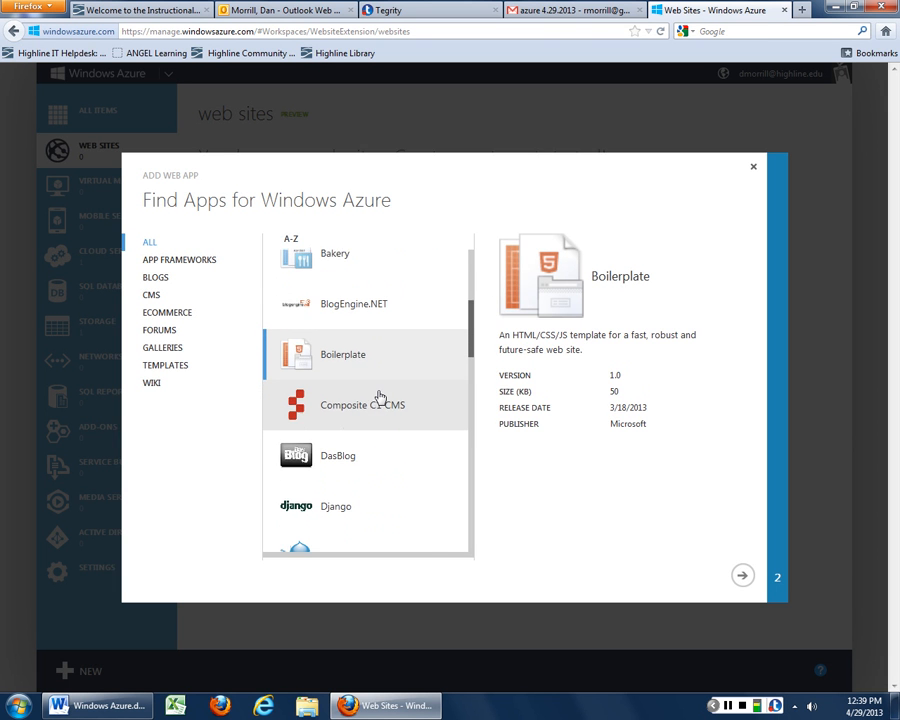
{"action": "left_click", "coordinate": [376, 376]}
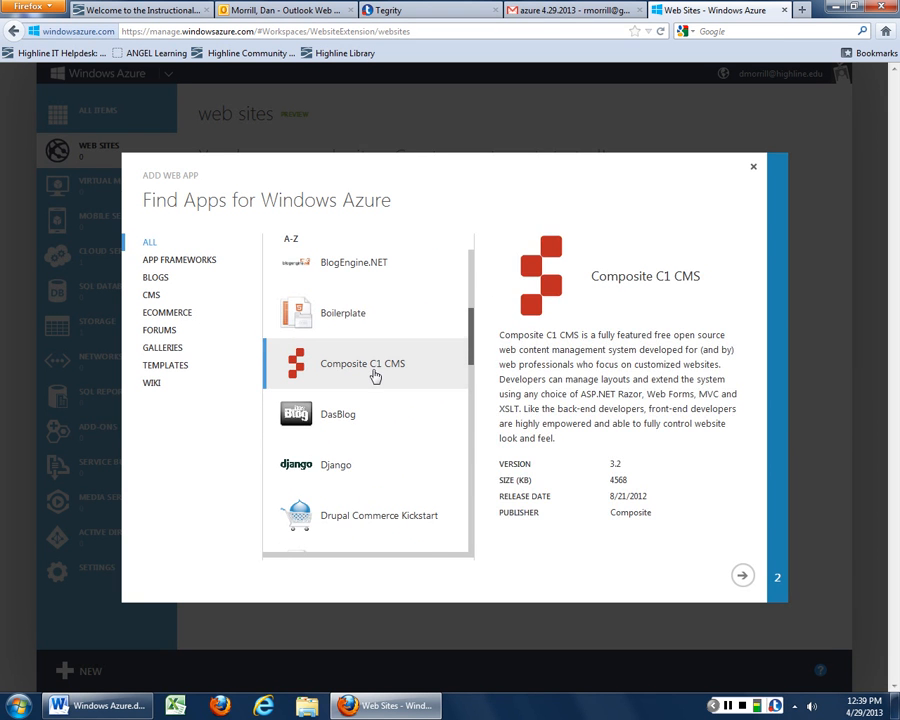
Preview Drupal Commerce Kickstart, then scroll down and choose WordPress 3.5.1
{"action": "scroll", "coordinate": [378, 410], "scroll_direction": "down", "scroll_amount": 2}
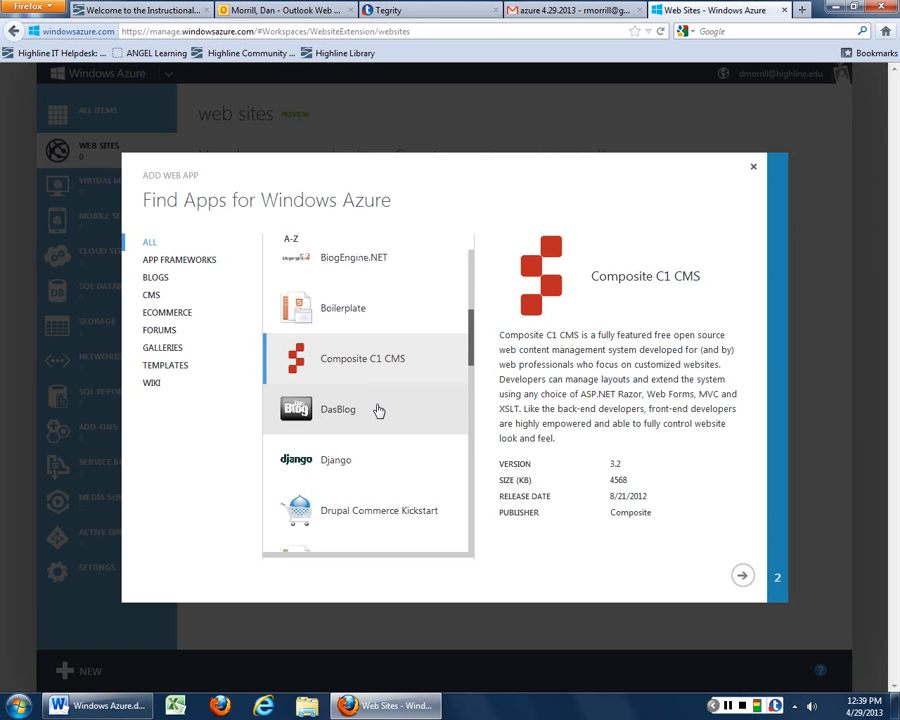
{"action": "left_click", "coordinate": [376, 426]}
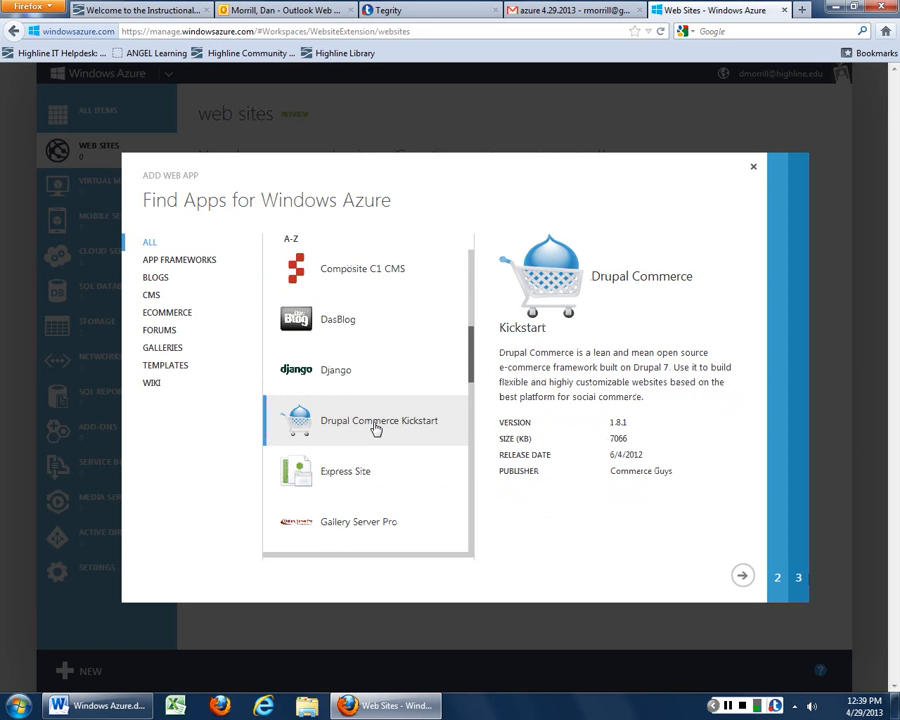
{"action": "scroll", "coordinate": [376, 428], "scroll_direction": "down", "scroll_amount": 2}
{"action": "scroll", "coordinate": [376, 428], "scroll_direction": "down", "scroll_amount": 2}
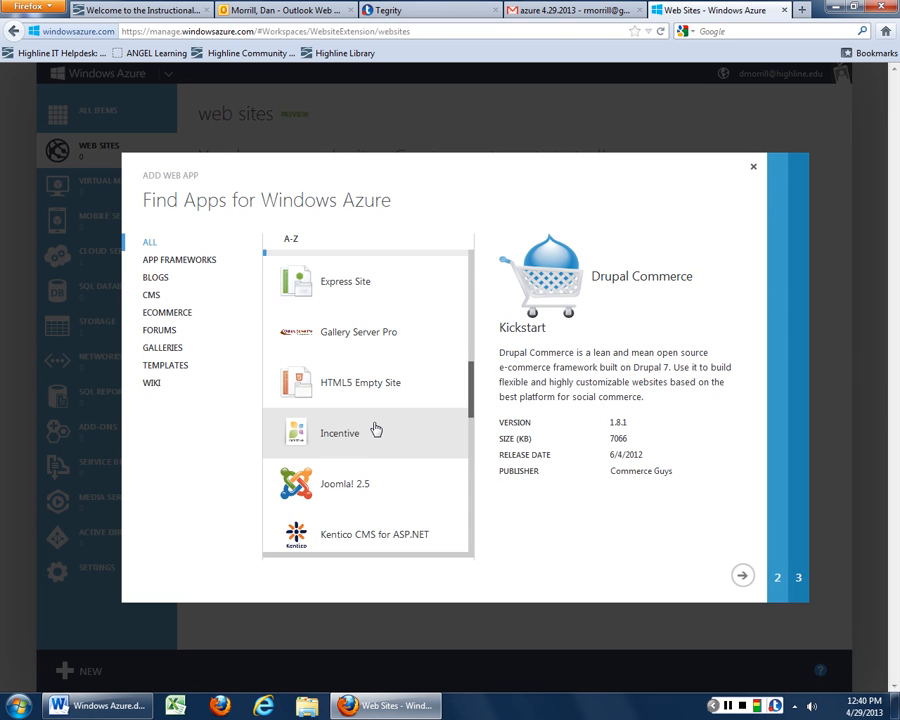
{"action": "scroll", "coordinate": [376, 429], "scroll_direction": "down", "scroll_amount": 4}
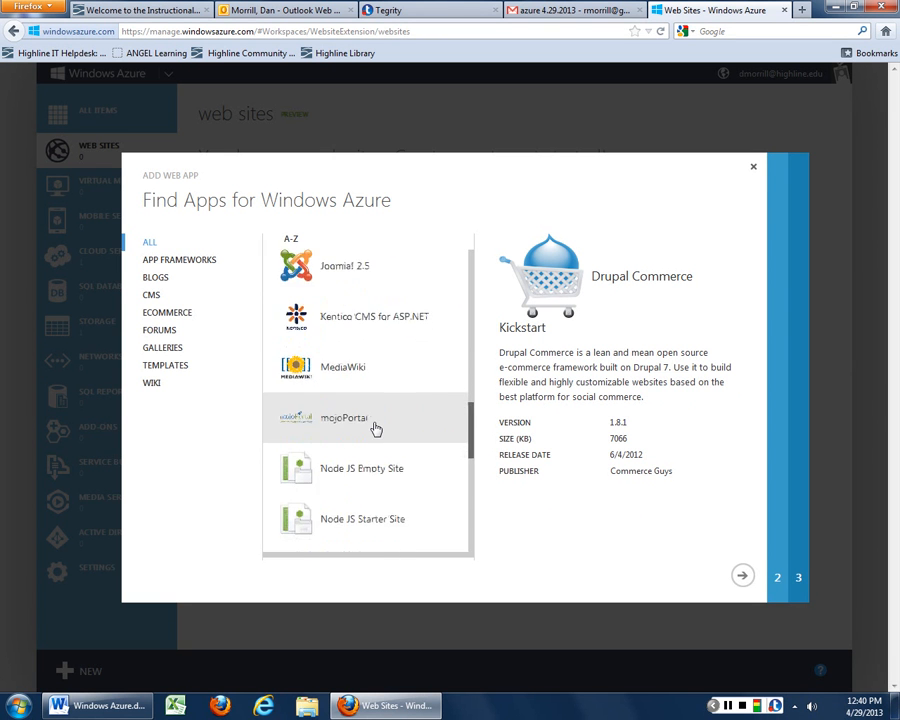
{"action": "scroll", "coordinate": [376, 429], "scroll_direction": "down", "scroll_amount": 3}
{"action": "scroll", "coordinate": [376, 429], "scroll_direction": "down", "scroll_amount": 5}
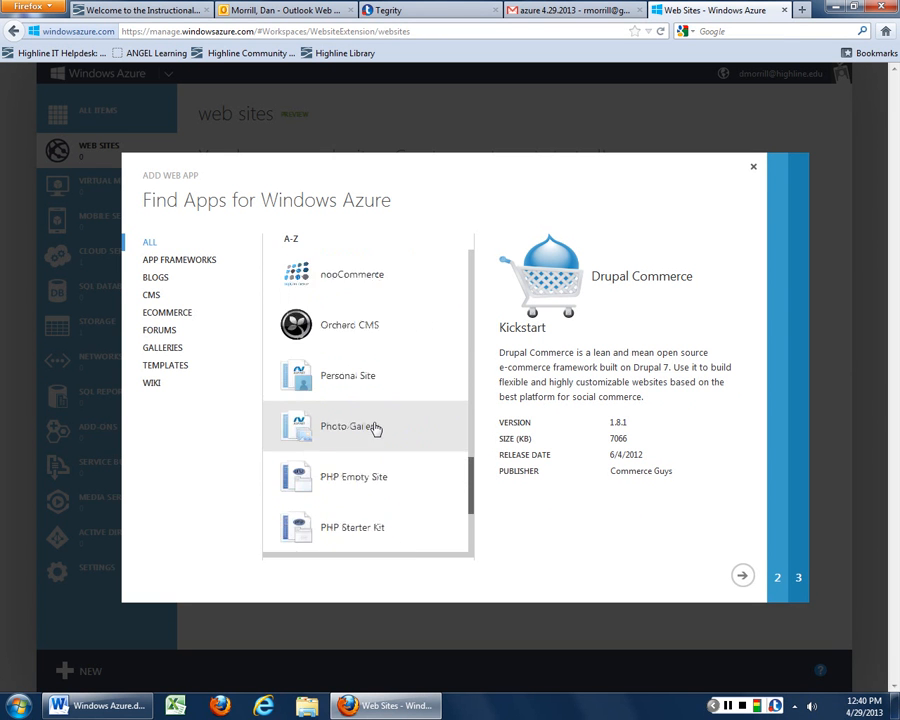
{"action": "scroll", "coordinate": [376, 429], "scroll_direction": "down", "scroll_amount": 2}
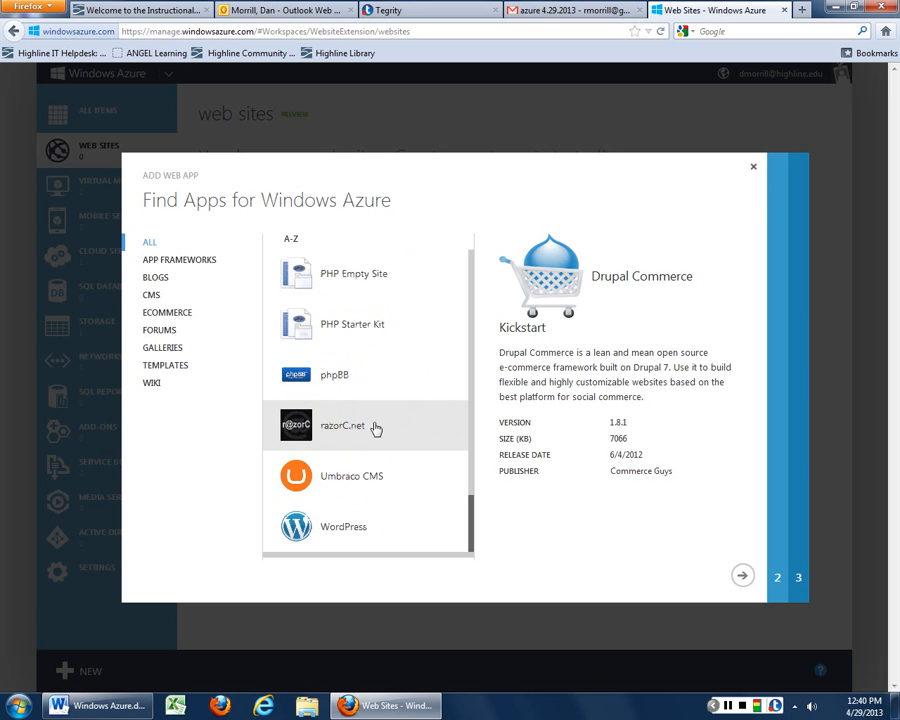
{"action": "left_click", "coordinate": [337, 533]}
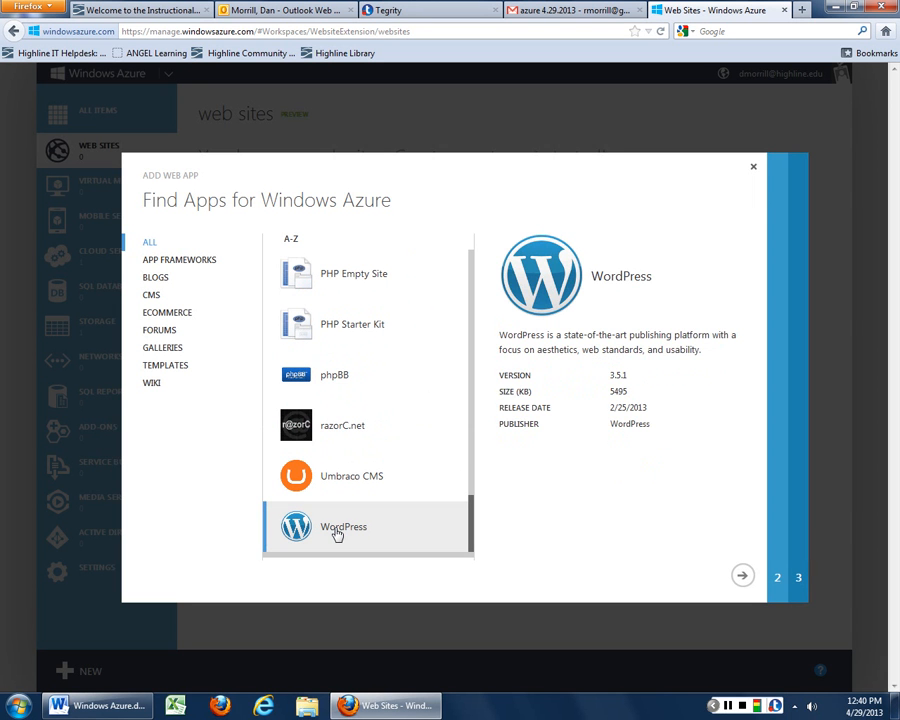
Give the WordPress site the URL cf-testWP in the West US region
{"action": "left_click", "coordinate": [742, 578]}
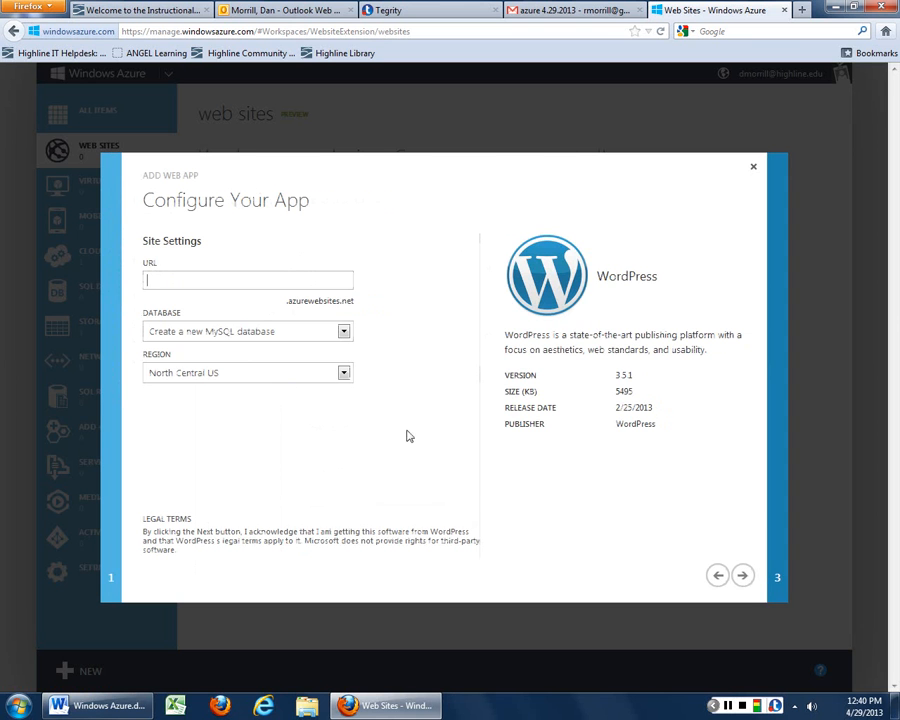
{"action": "type", "text": "cf-te"}
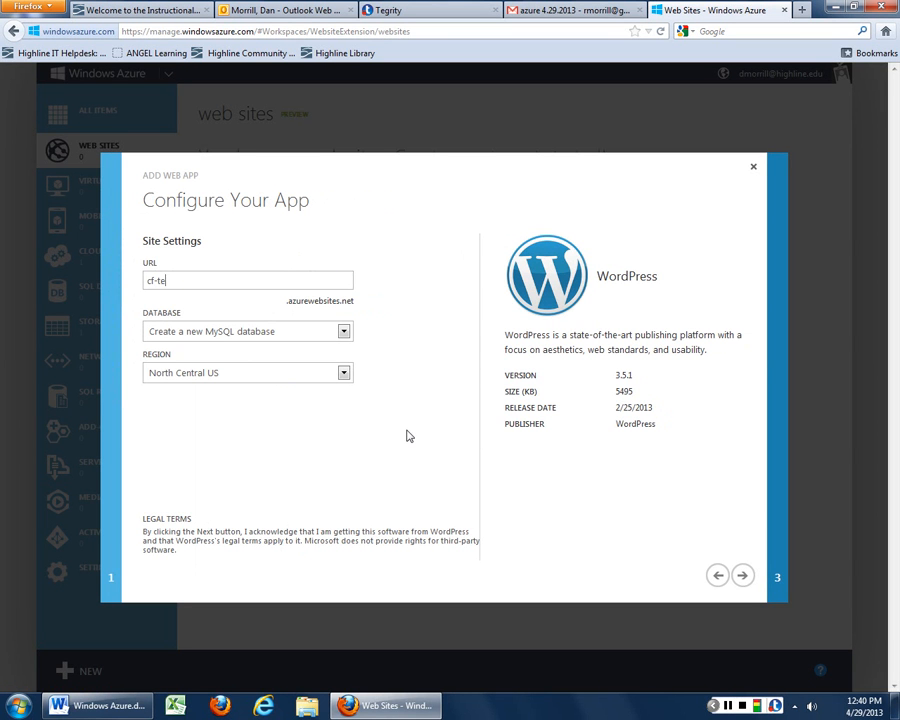
{"action": "type", "text": "stWP"}
{"action": "left_click", "coordinate": [343, 374]}
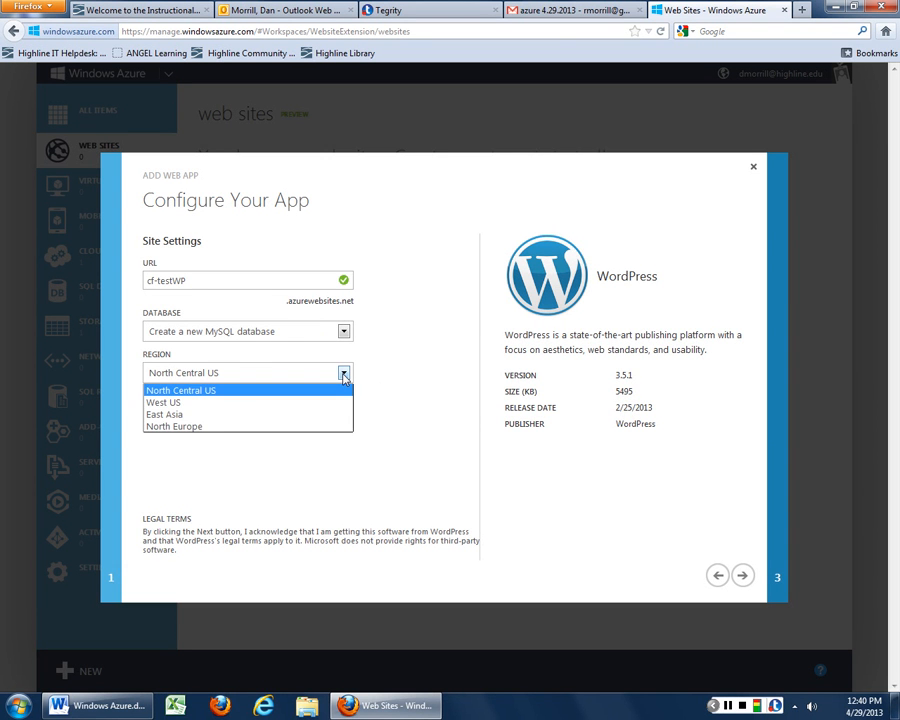
{"action": "left_click", "coordinate": [221, 409]}
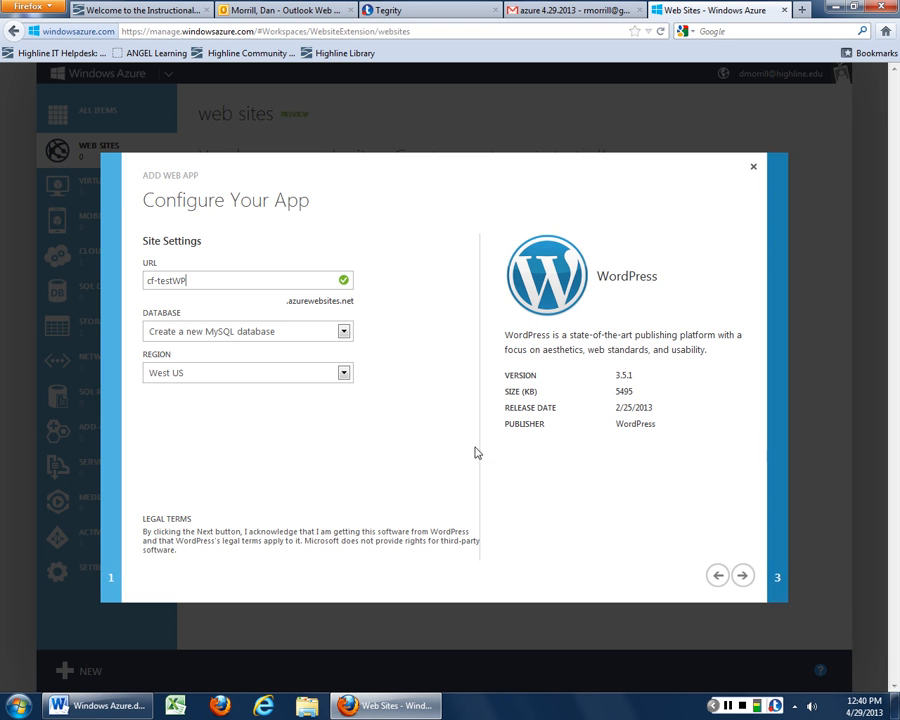
Proceed to the new MySQL database step and select its auto-generated name for copying
{"action": "left_click", "coordinate": [742, 577]}
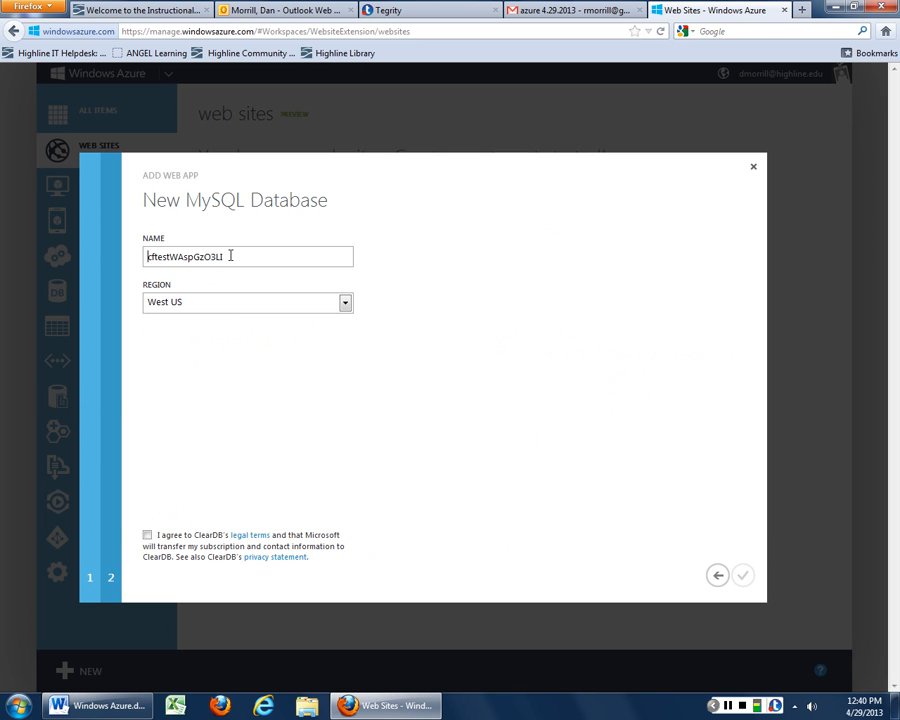
{"action": "left_click_drag", "start_coordinate": [231, 253], "coordinate": [93, 249]}
{"action": "key", "text": "ctrl+c"}
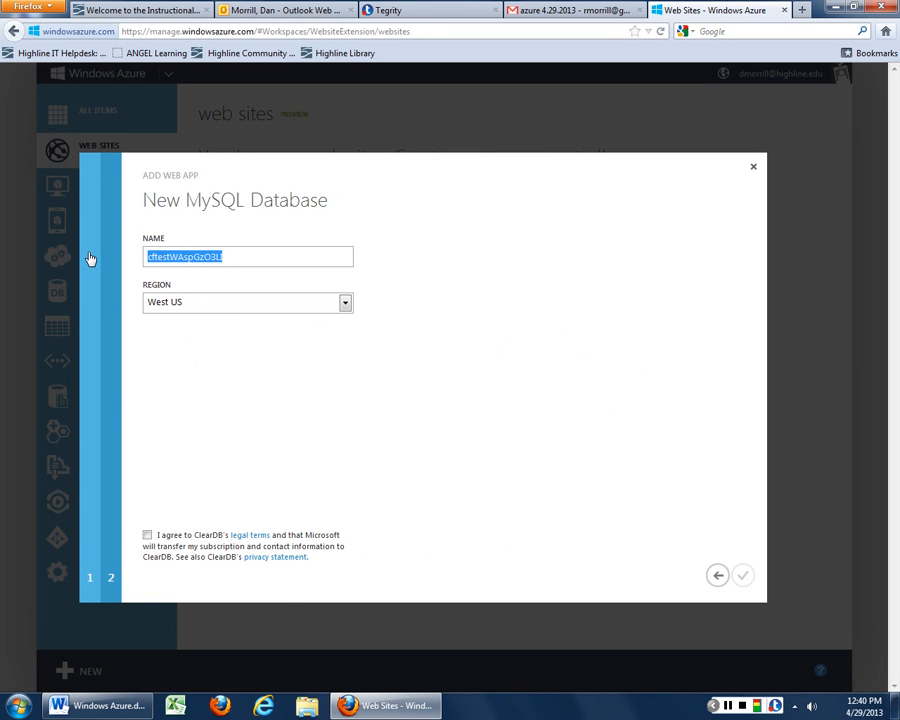
{"action": "left_click", "coordinate": [27, 707]}
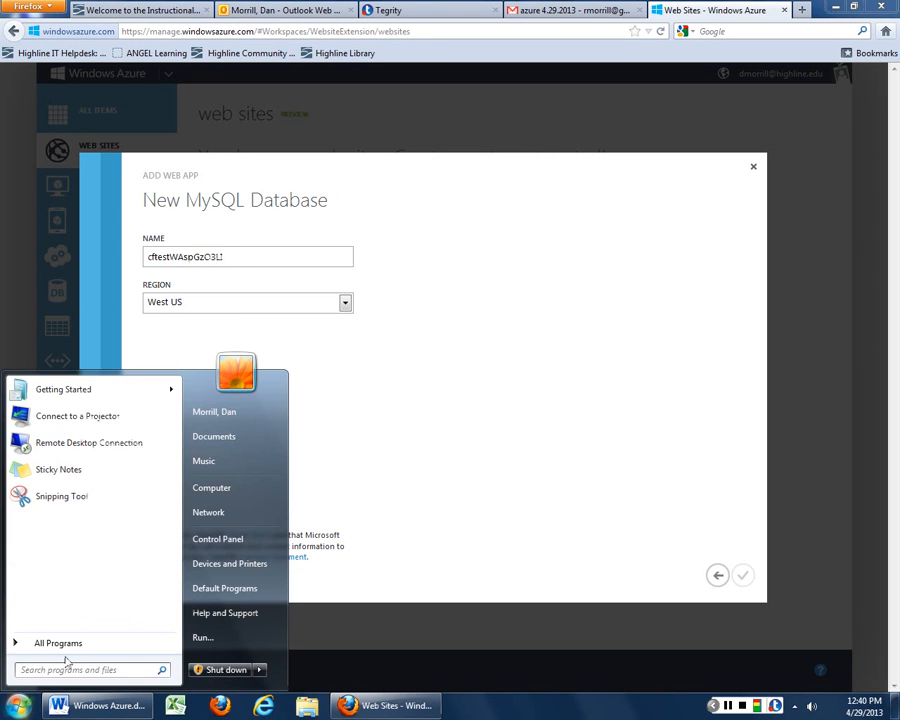
Paste the database name cftestWAspGzO3LI into a new Notepad note followed by '- mysqldatabase'
{"action": "type", "text": "notepad"}
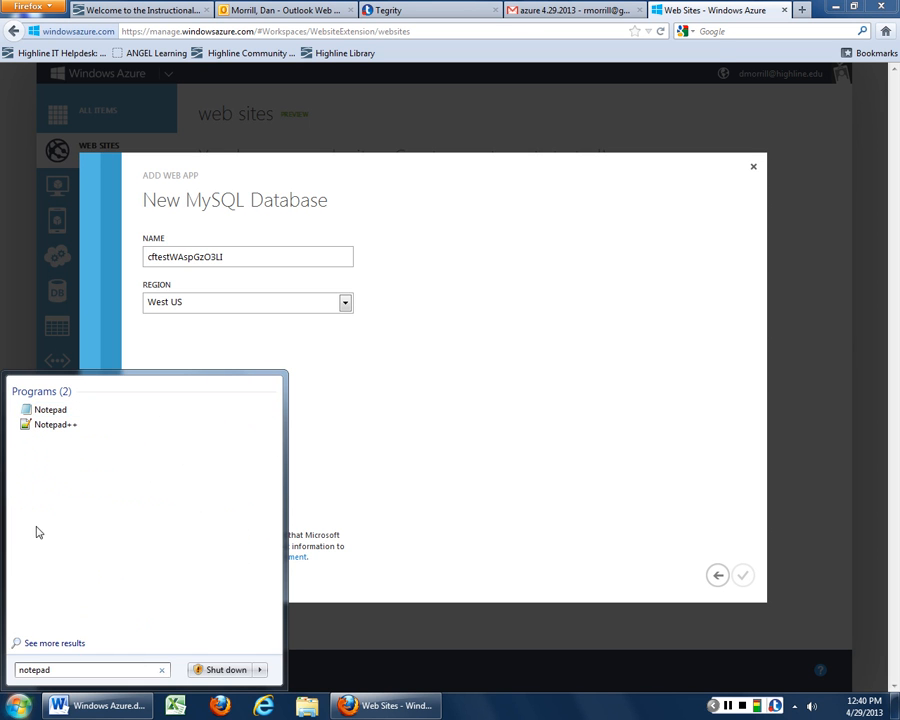
{"action": "left_click", "coordinate": [62, 413]}
{"action": "key", "text": "ctrl+v"}
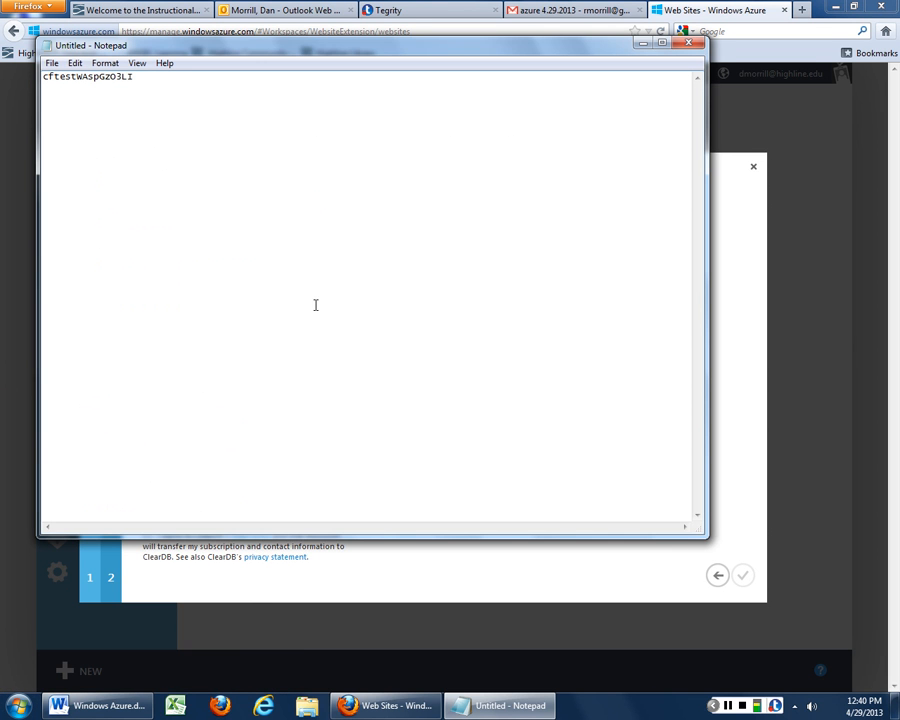
{"action": "type", "text": "- mysqldatabase"}
Return to the database form and accept ClearDB's legal terms
{"action": "left_click", "coordinate": [641, 42]}
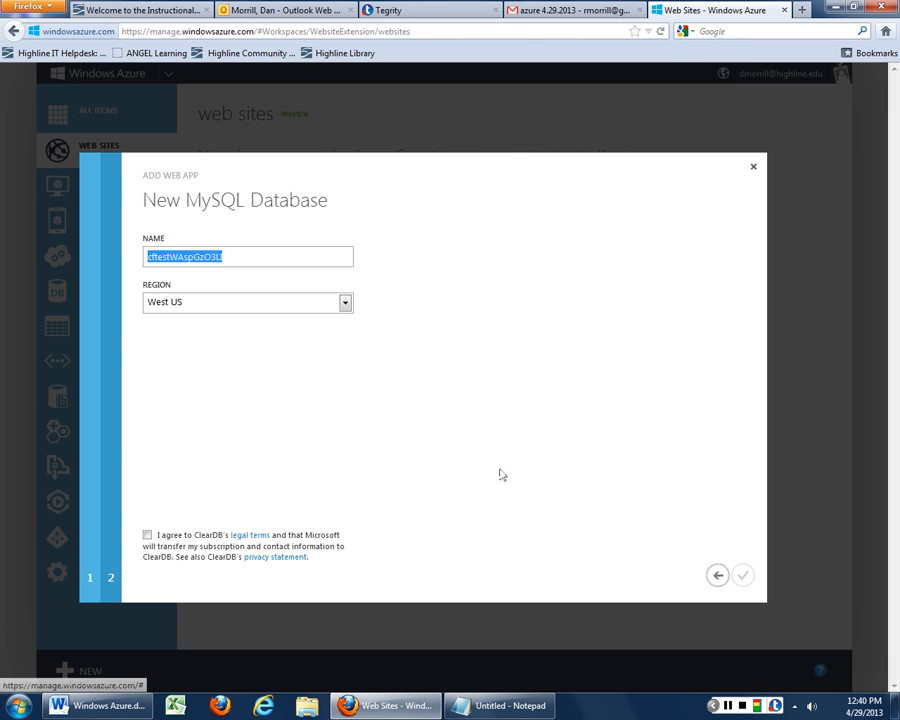
{"action": "left_click", "coordinate": [266, 254]}
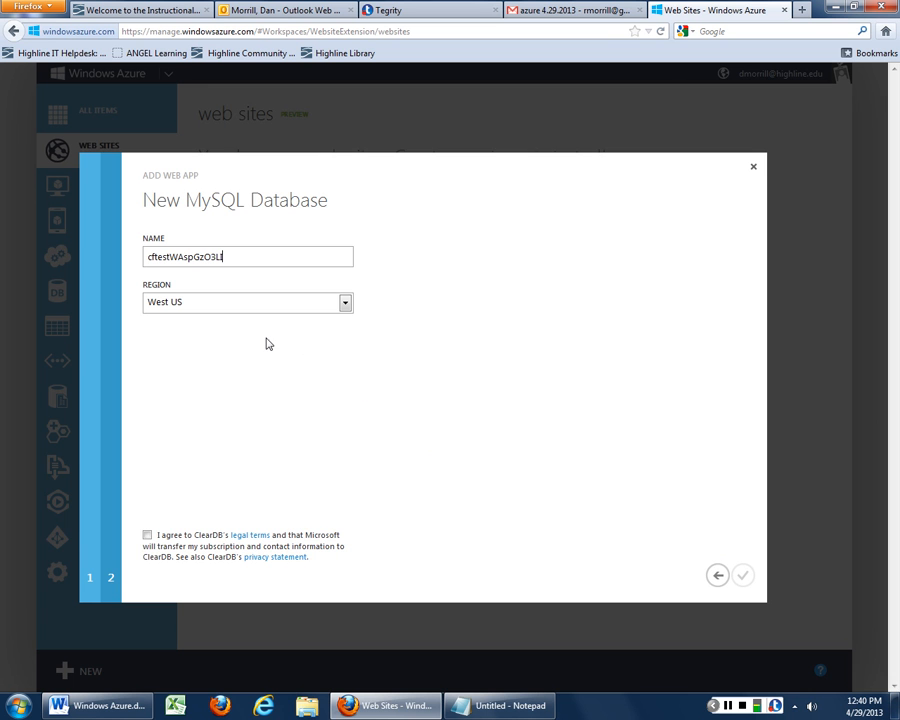
{"action": "left_click", "coordinate": [147, 535]}
Open ClearDB's privacy statement in a new tab and view it
{"action": "right_click", "coordinate": [278, 563]}
{"action": "left_click", "coordinate": [342, 568]}
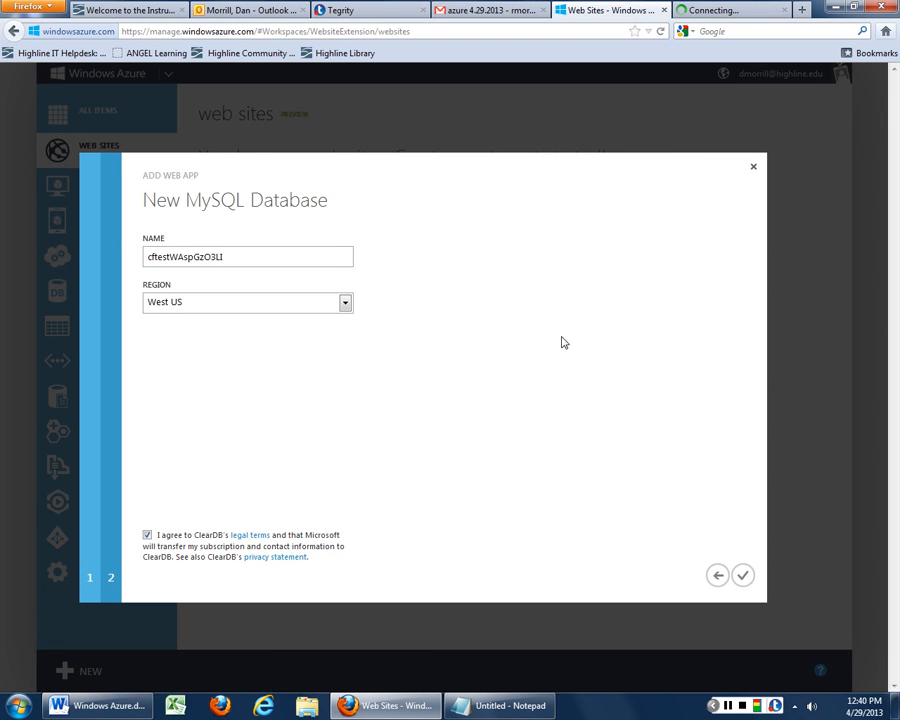
{"action": "left_click", "coordinate": [730, 10]}
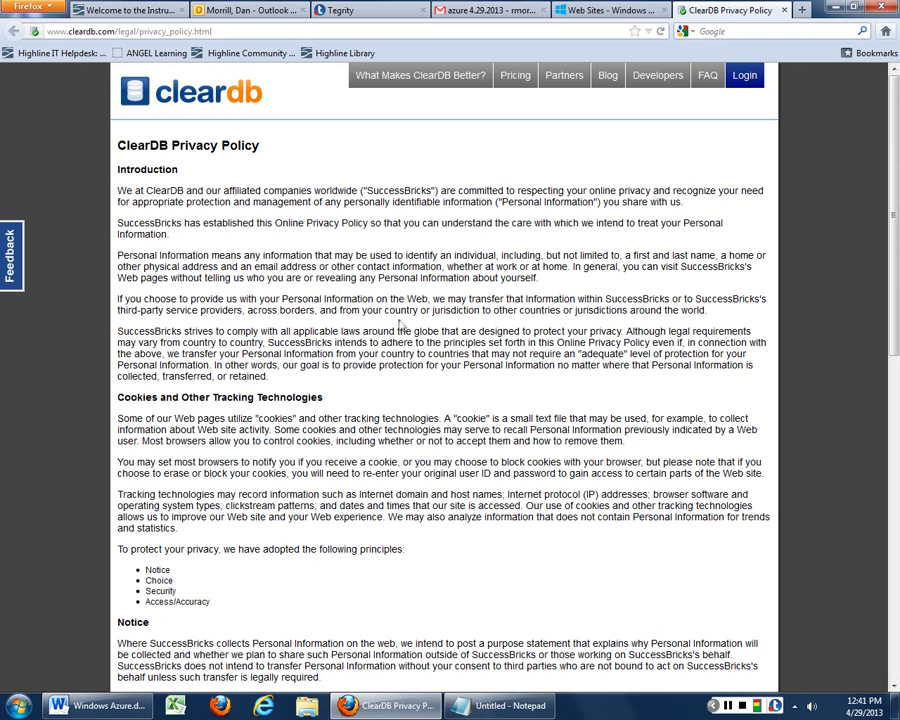
Read ClearDB's privacy policy to the bottom, then return to the Windows Azure tab
{"action": "scroll", "coordinate": [400, 398], "scroll_direction": "down", "scroll_amount": 4}
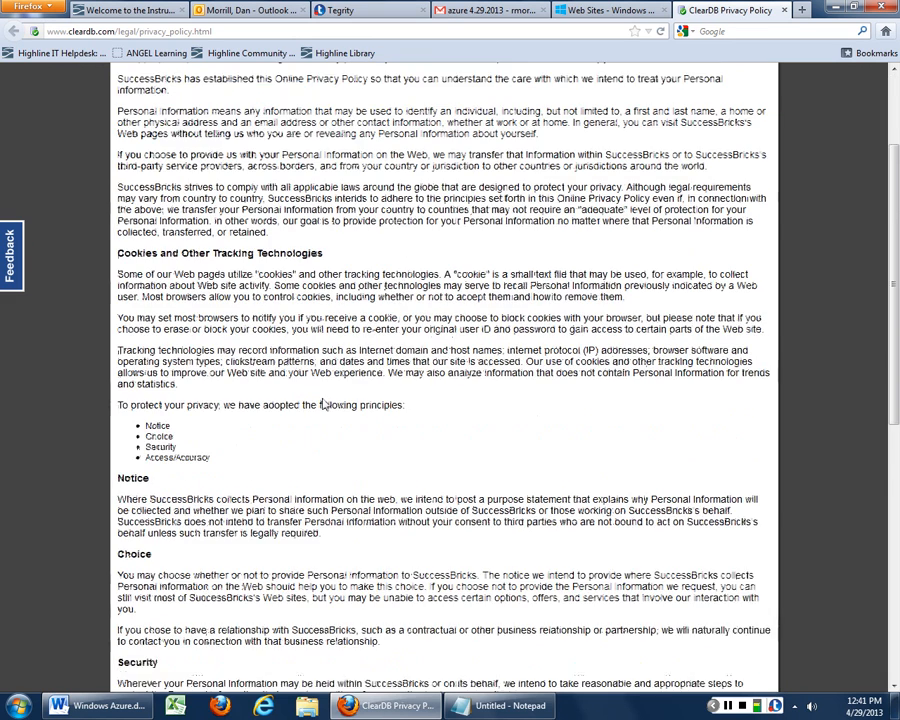
{"action": "scroll", "coordinate": [324, 404], "scroll_direction": "down", "scroll_amount": 1}
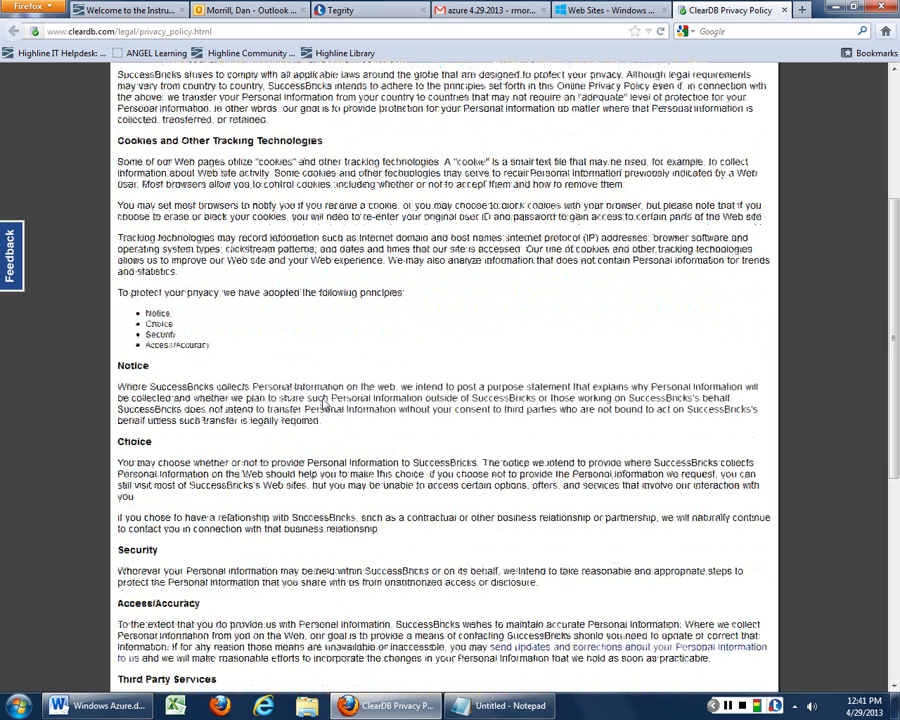
{"action": "scroll", "coordinate": [324, 404], "scroll_direction": "down", "scroll_amount": 8}
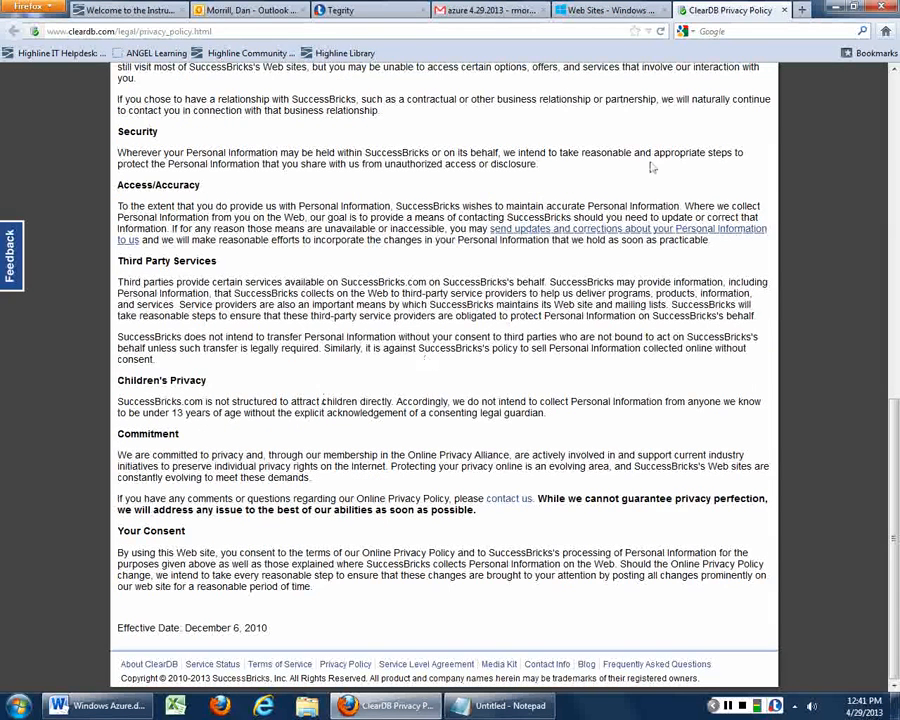
{"action": "left_click", "coordinate": [610, 10]}
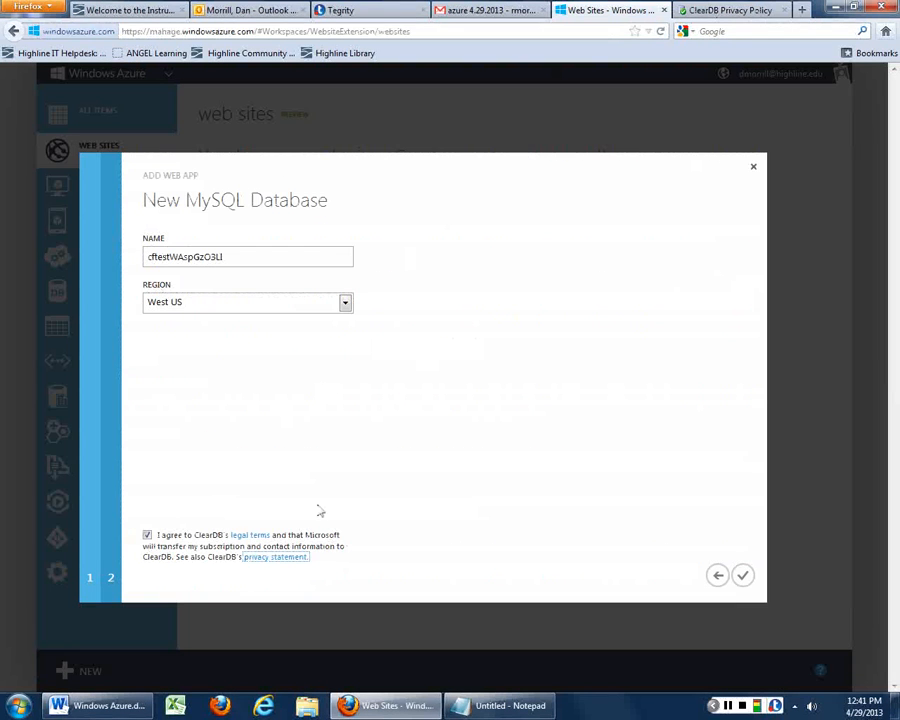
Complete the New MySQL Database dialog so cf-testWP starts creating
{"action": "left_click", "coordinate": [744, 577]}
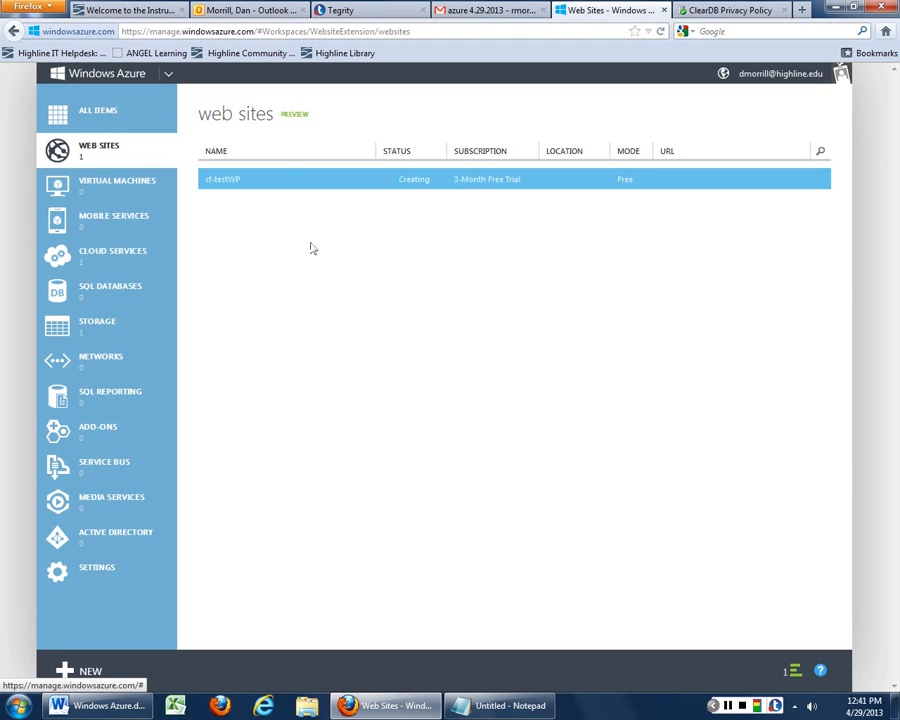
Check the deployment progress notification for cf-testWP
{"action": "left_click", "coordinate": [794, 672]}
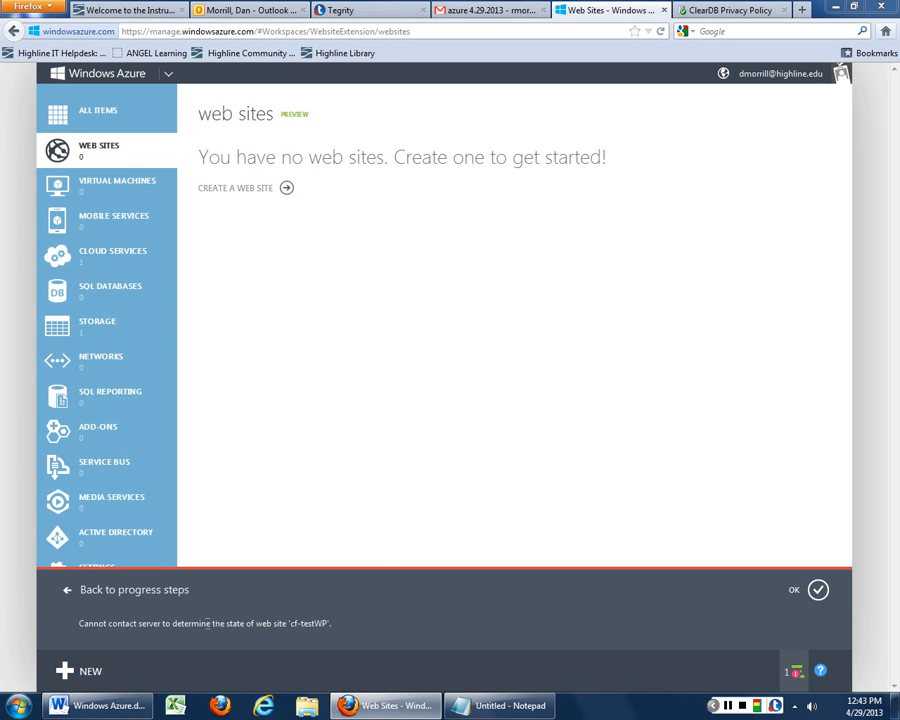
Read the cannot-contact-server error for cf-testWP and dismiss it
{"action": "left_click_drag", "start_coordinate": [206, 623], "coordinate": [335, 627]}
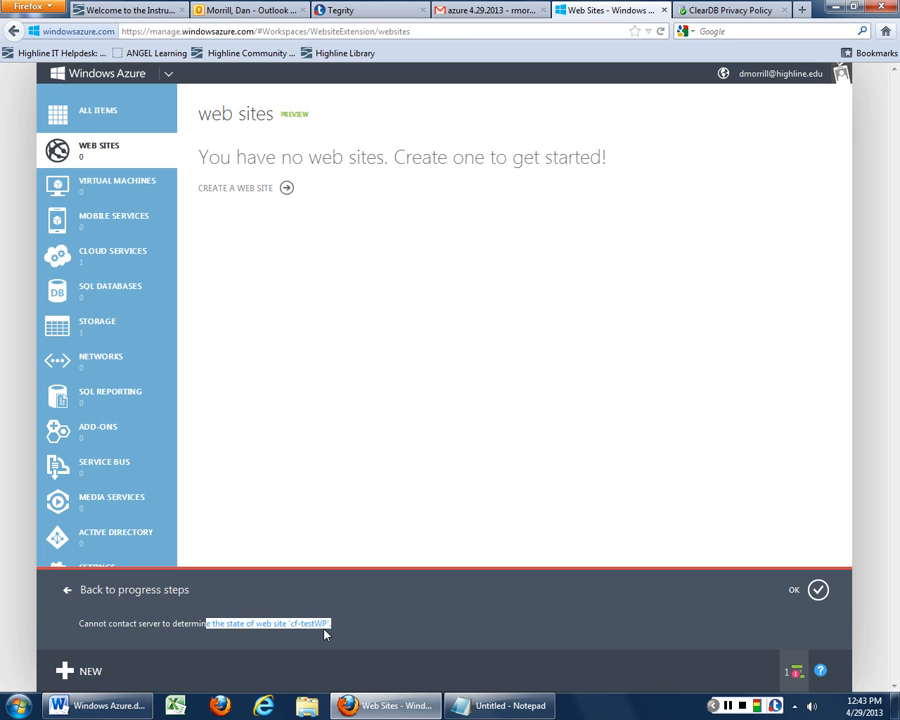
{"action": "left_click_drag", "start_coordinate": [84, 623], "coordinate": [393, 628]}
{"action": "left_click", "coordinate": [400, 625]}
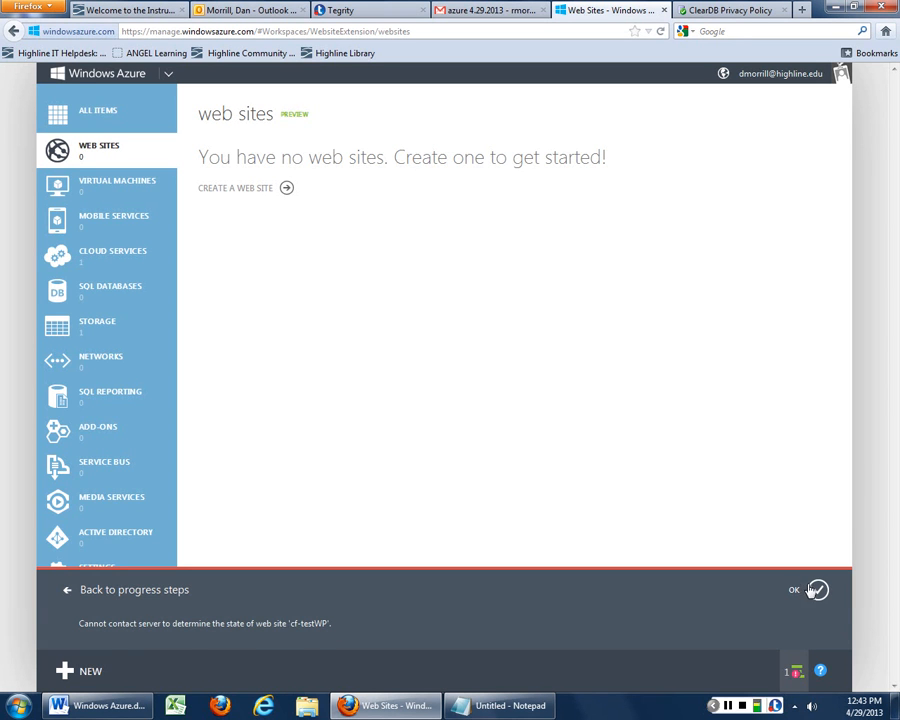
{"action": "left_click", "coordinate": [792, 676]}
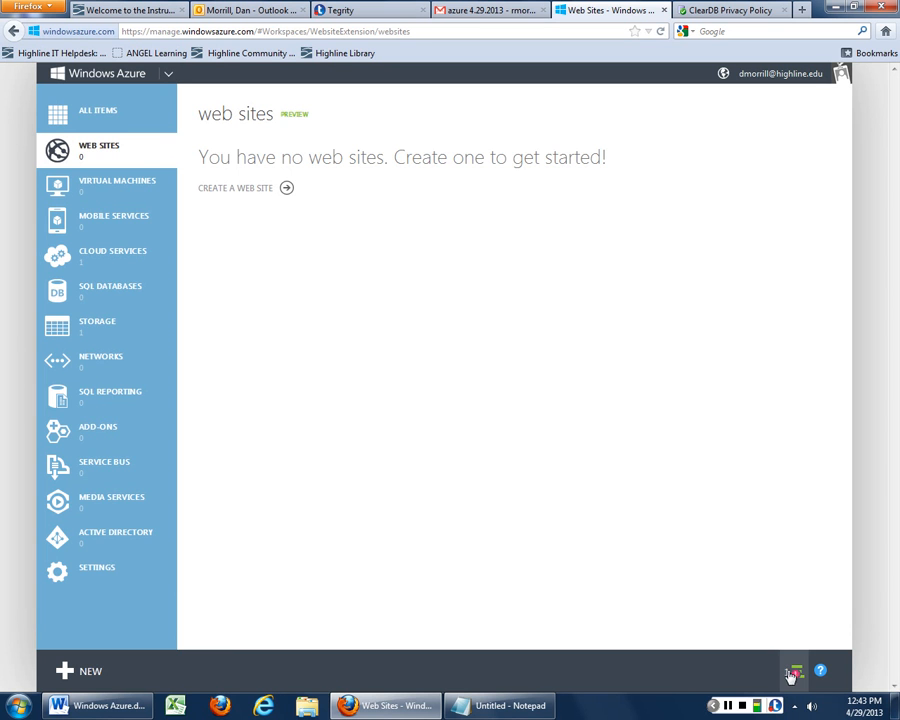
Review the failed site creation details and its underlying cause, then dismiss the notification
{"action": "left_click", "coordinate": [797, 680]}
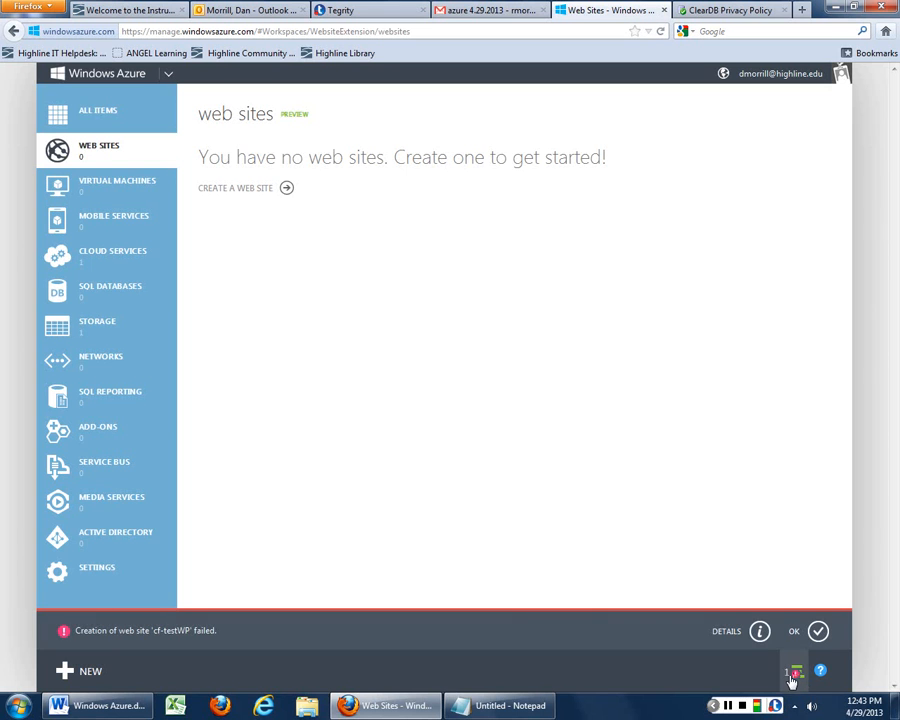
{"action": "left_click", "coordinate": [760, 632]}
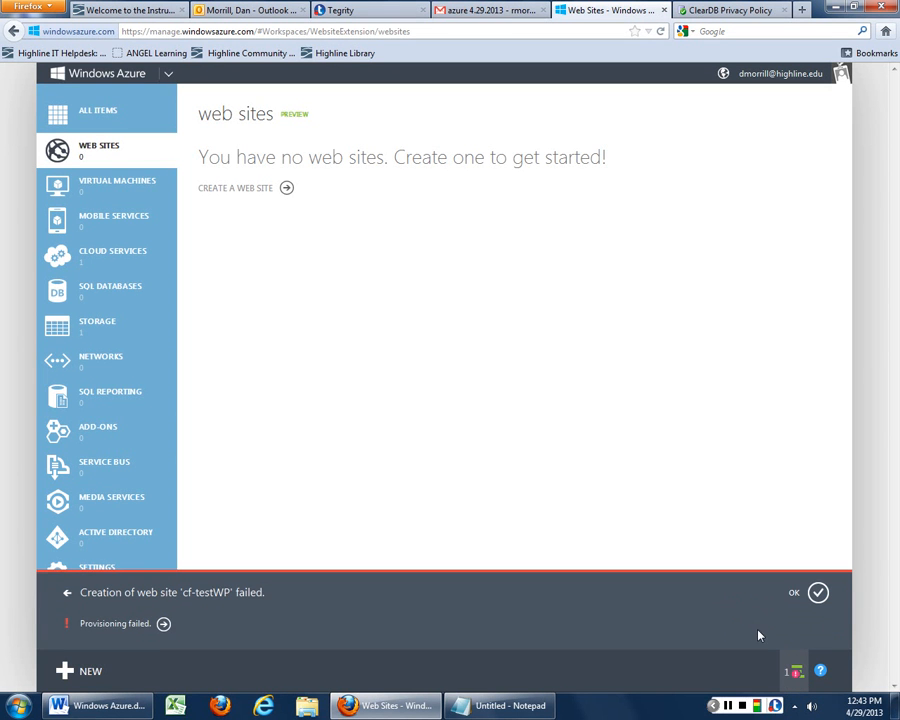
{"action": "left_click", "coordinate": [163, 623]}
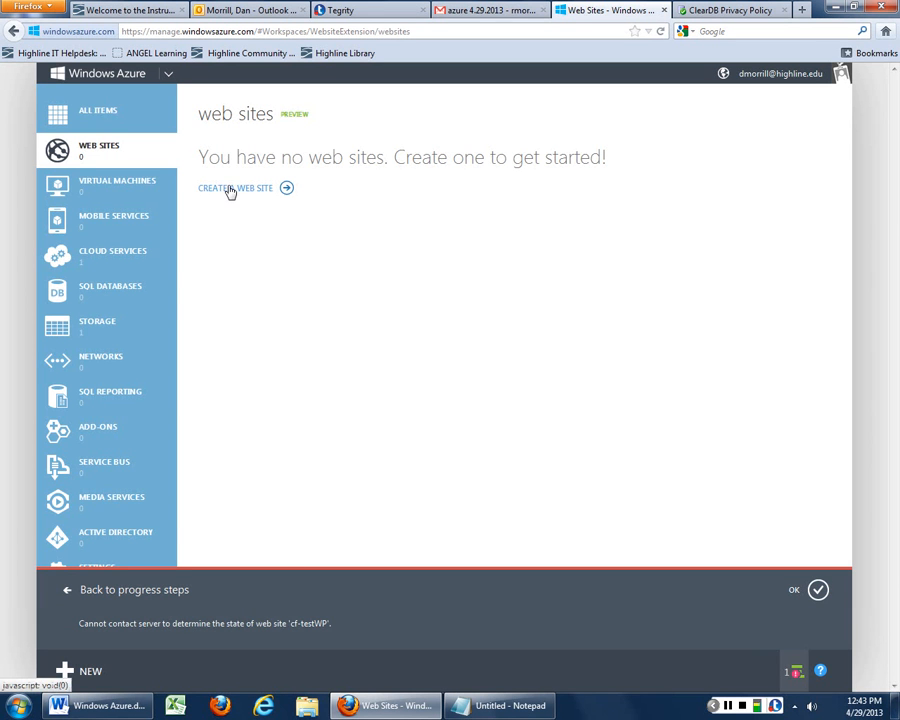
{"action": "left_click", "coordinate": [816, 589]}
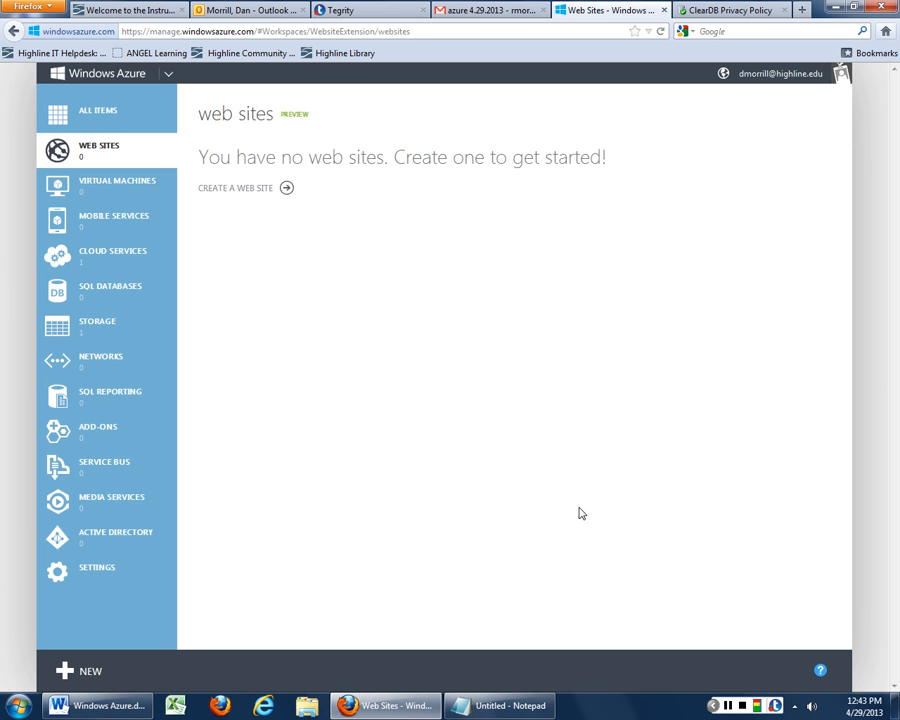
Start a new web site from the gallery and scroll down the app list
{"action": "left_click", "coordinate": [242, 190]}
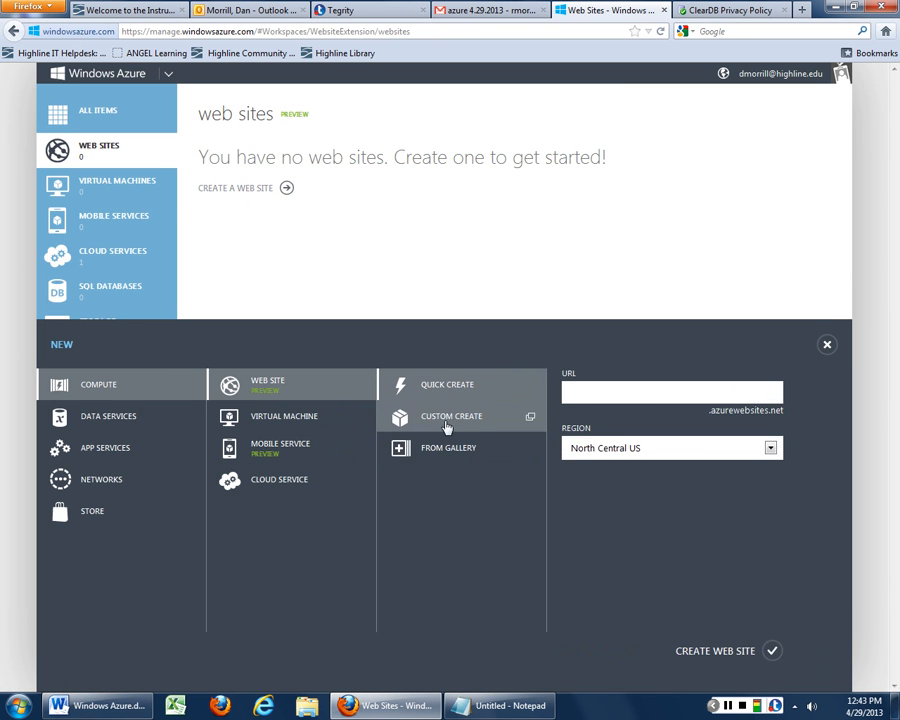
{"action": "left_click", "coordinate": [440, 449]}
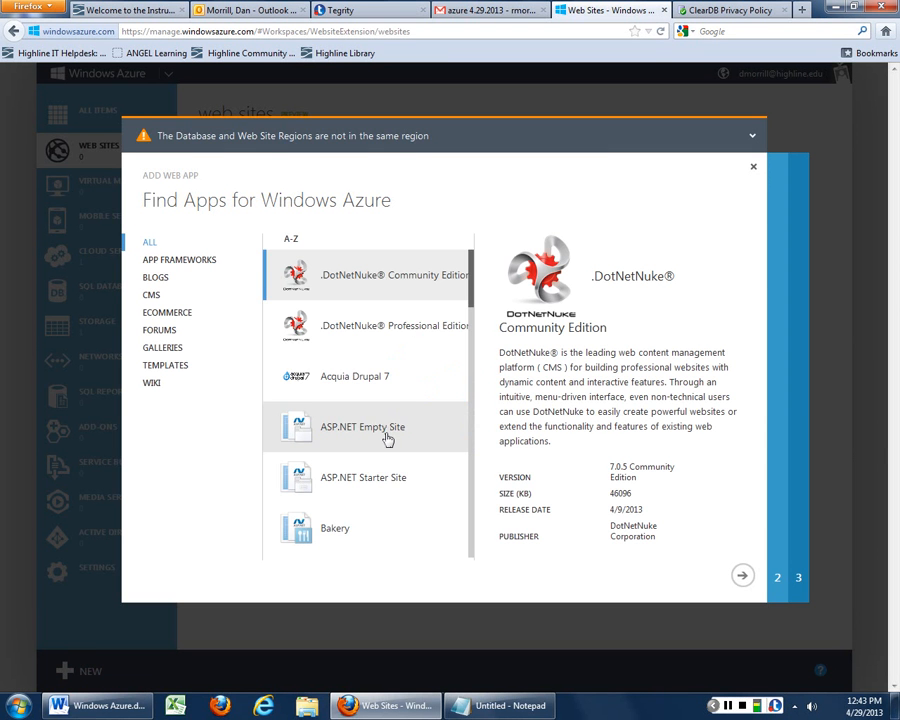
{"action": "scroll", "coordinate": [388, 440], "scroll_direction": "down", "scroll_amount": 5}
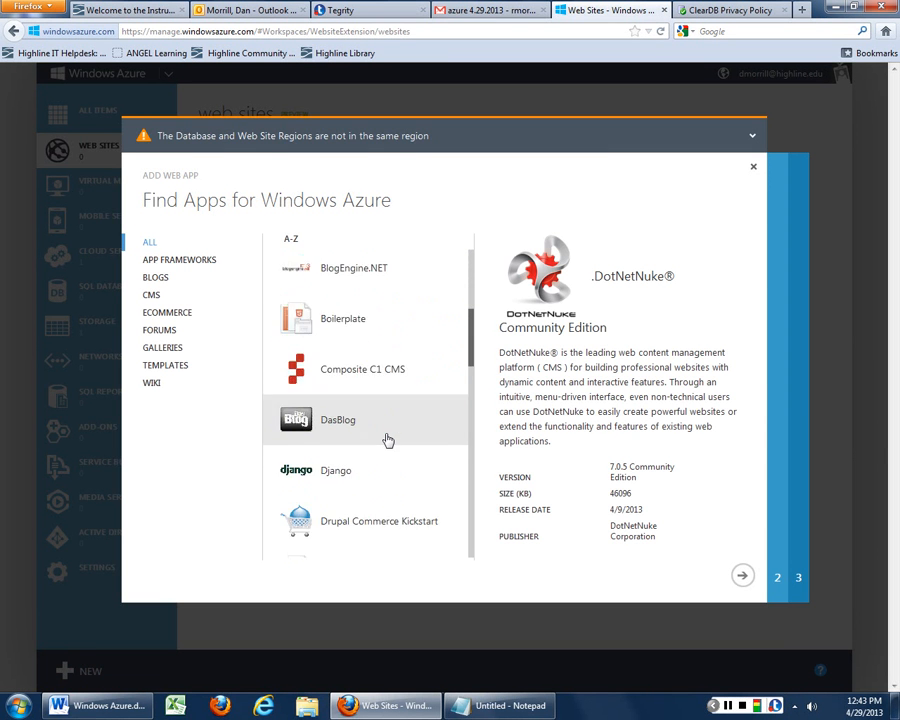
Choose Drupal Commerce Kickstart from the gallery and set the site URL to cf-testDrupal
{"action": "left_click", "coordinate": [388, 392]}
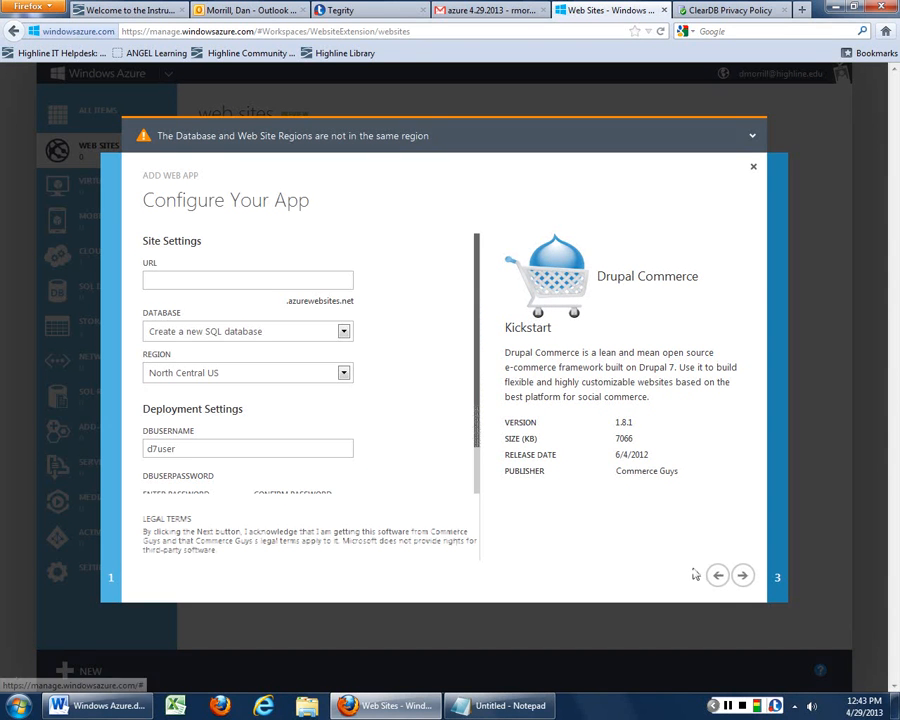
{"action": "left_click", "coordinate": [283, 285]}
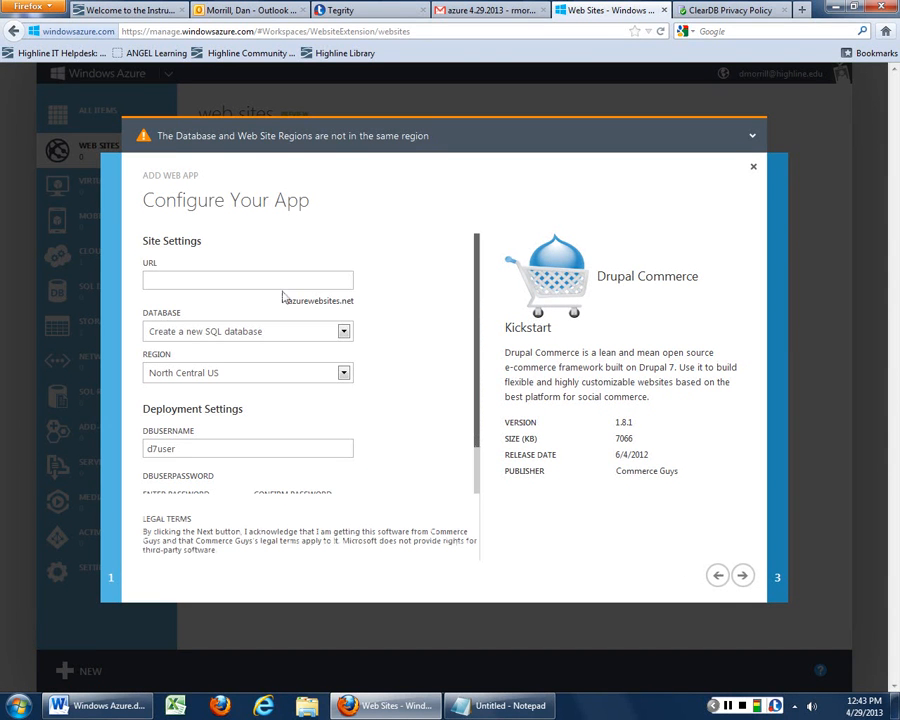
{"action": "type", "text": "cf-testDrupal"}
{"action": "scroll", "coordinate": [260, 456], "scroll_direction": "down", "scroll_amount": 1}
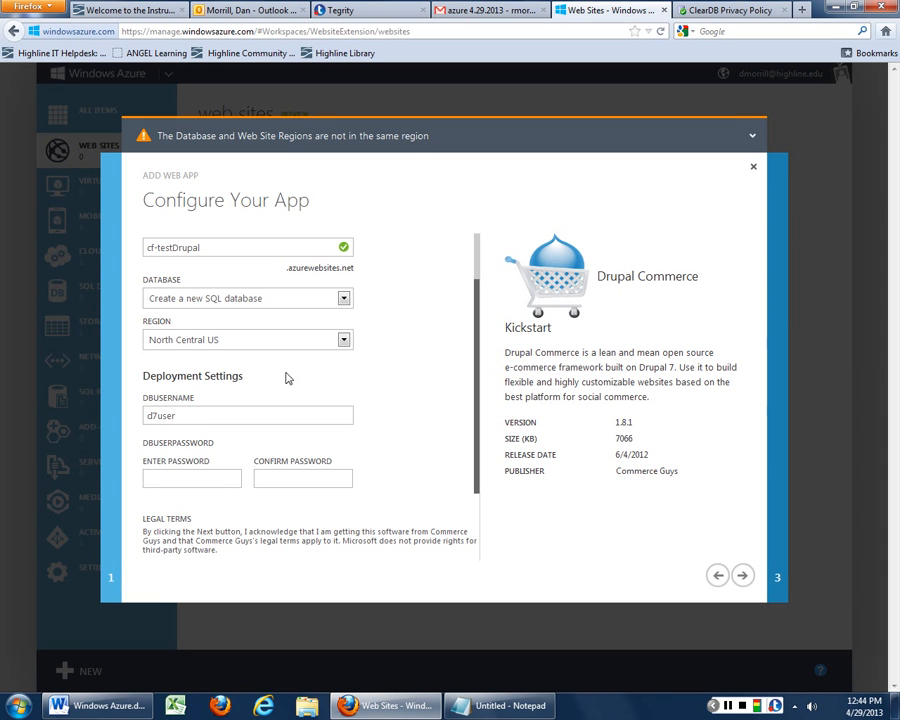
Set the region to West US and enter and confirm the database user password
{"action": "left_click", "coordinate": [344, 340]}
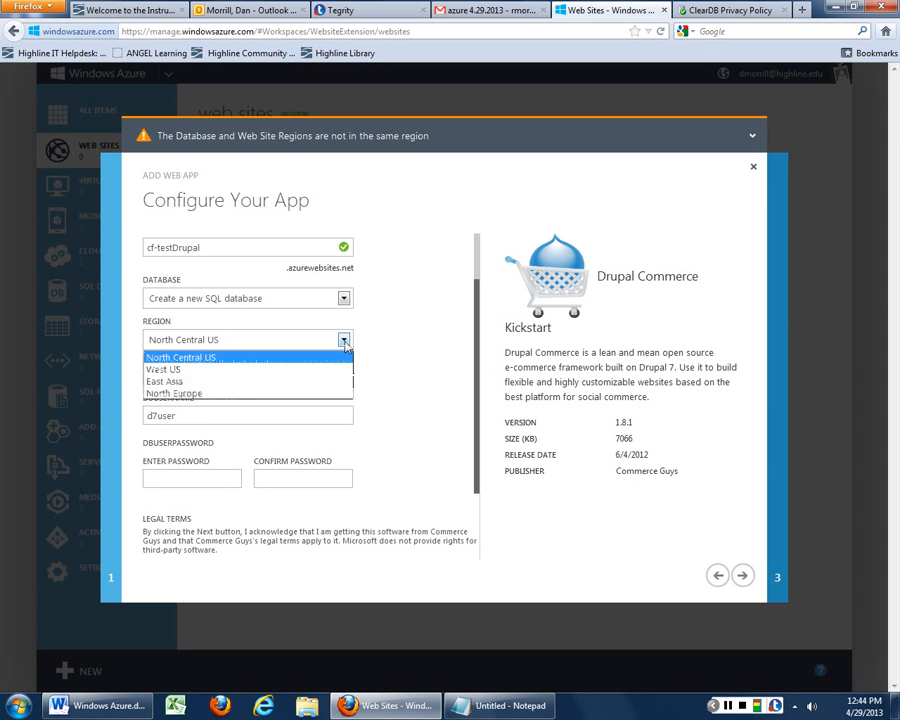
{"action": "left_click", "coordinate": [249, 372]}
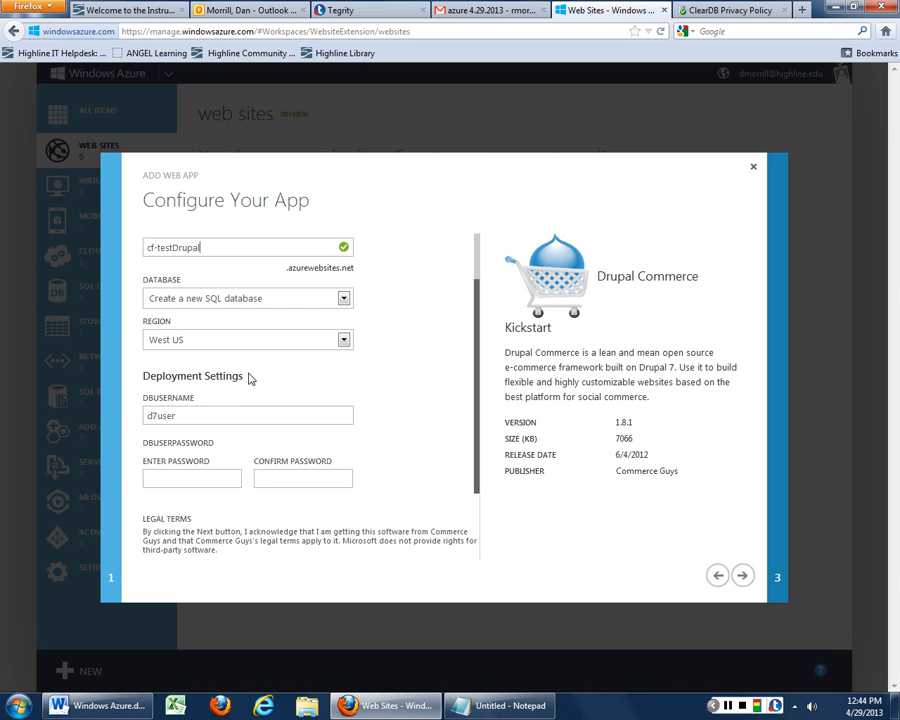
{"action": "left_click", "coordinate": [186, 480]}
{"action": "type", "text": "*********"}
{"action": "key", "text": "Tab"}
{"action": "type", "text": "*********"}
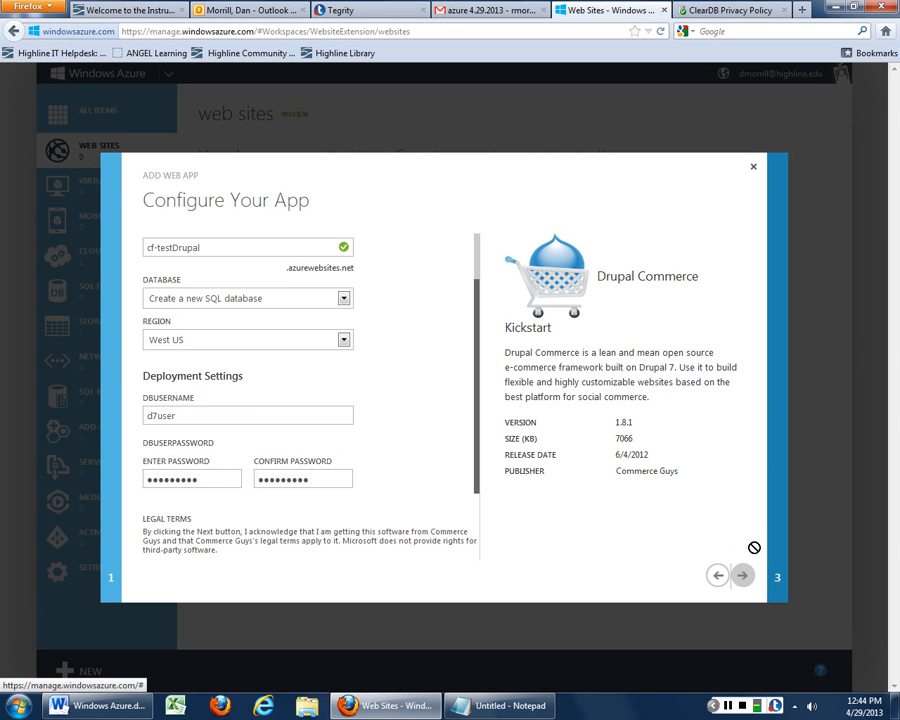
Add a 'Drupal User' line with the database username to the Notepad notes, then return to the form
{"action": "left_click", "coordinate": [500, 705]}
{"action": "left_click_drag", "start_coordinate": [280, 55], "coordinate": [577, 68]}
{"action": "type", "text": "drup"}
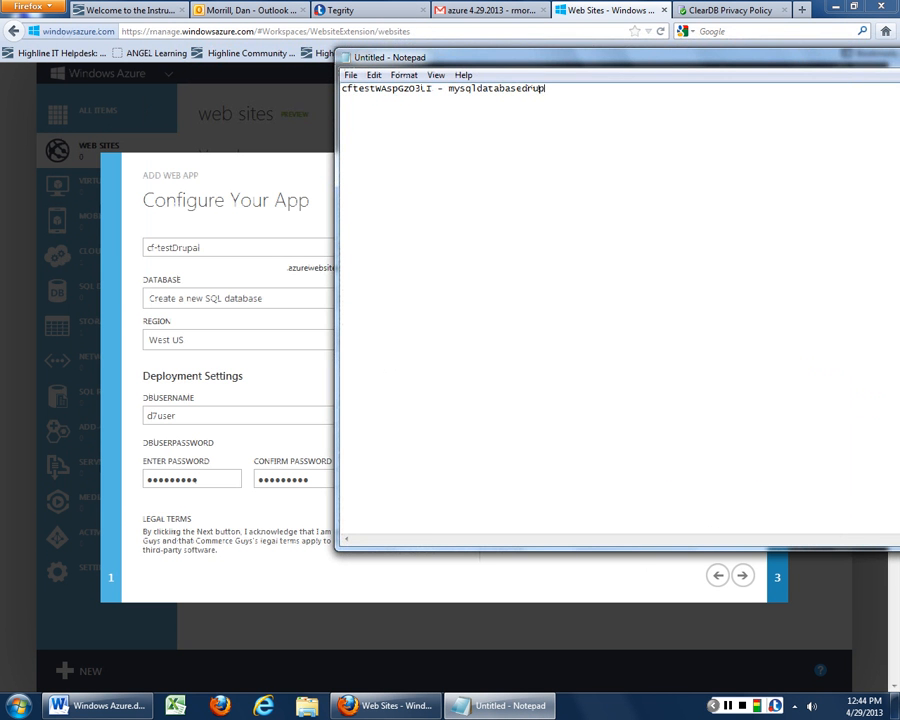
{"action": "key", "text": "BackSpace"}
{"action": "key", "text": "BackSpace"}
{"action": "key", "text": "Return"}
{"action": "type", "text": "Drypal"}
{"action": "key", "text": "BackSpace"}
{"action": "key", "text": "BackSpace"}
{"action": "key", "text": "BackSpace"}
{"action": "key", "text": "BackSpace"}
{"action": "type", "text": "upal User d7user"}
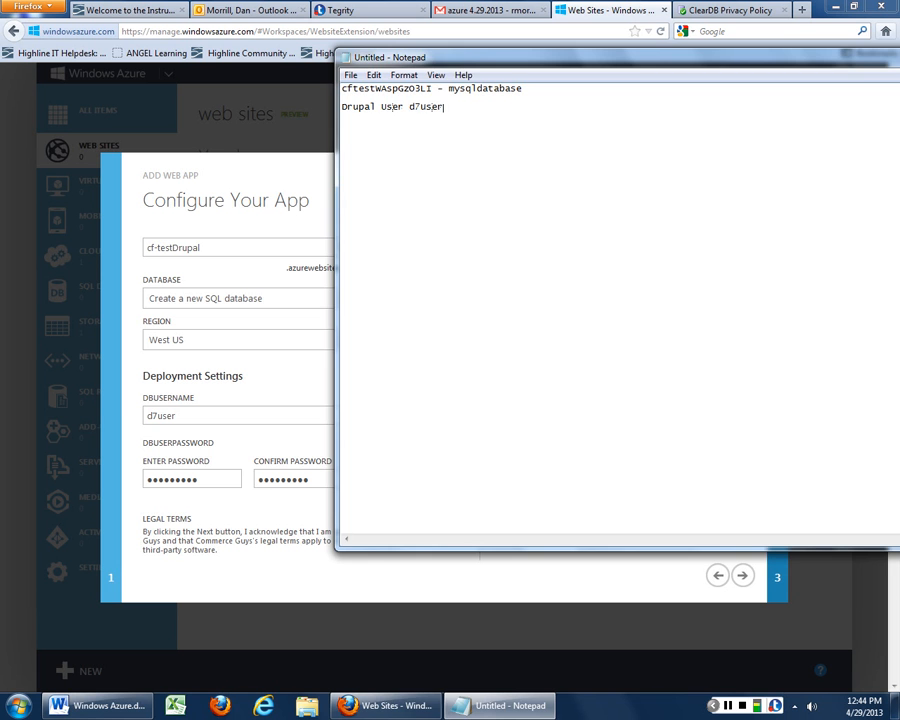
{"action": "left_click", "coordinate": [258, 190]}
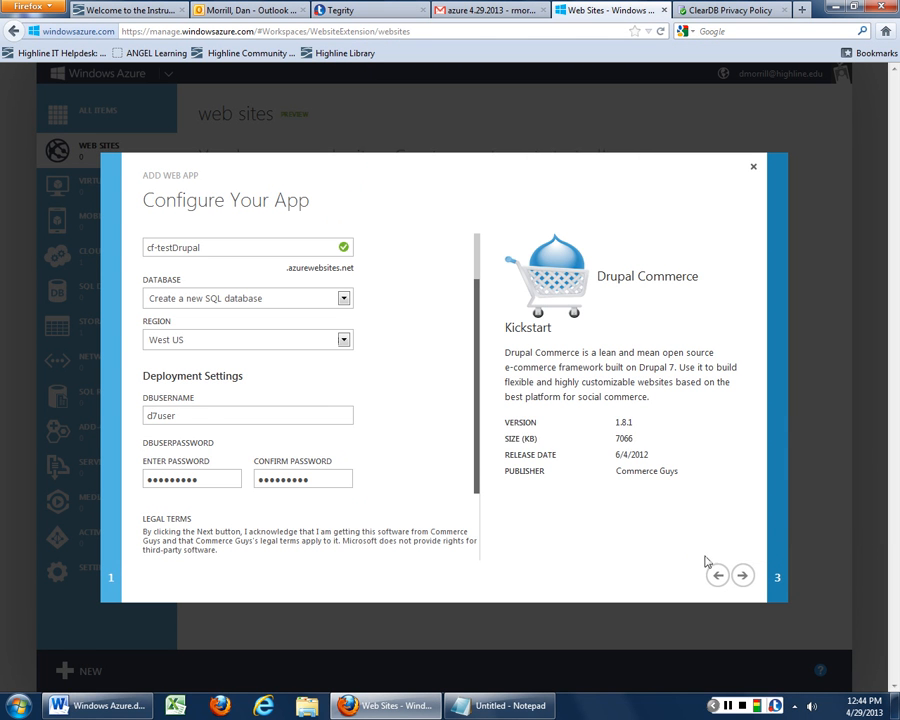
Retype the rejected database password and advance to the database settings step
{"action": "left_click", "coordinate": [741, 575]}
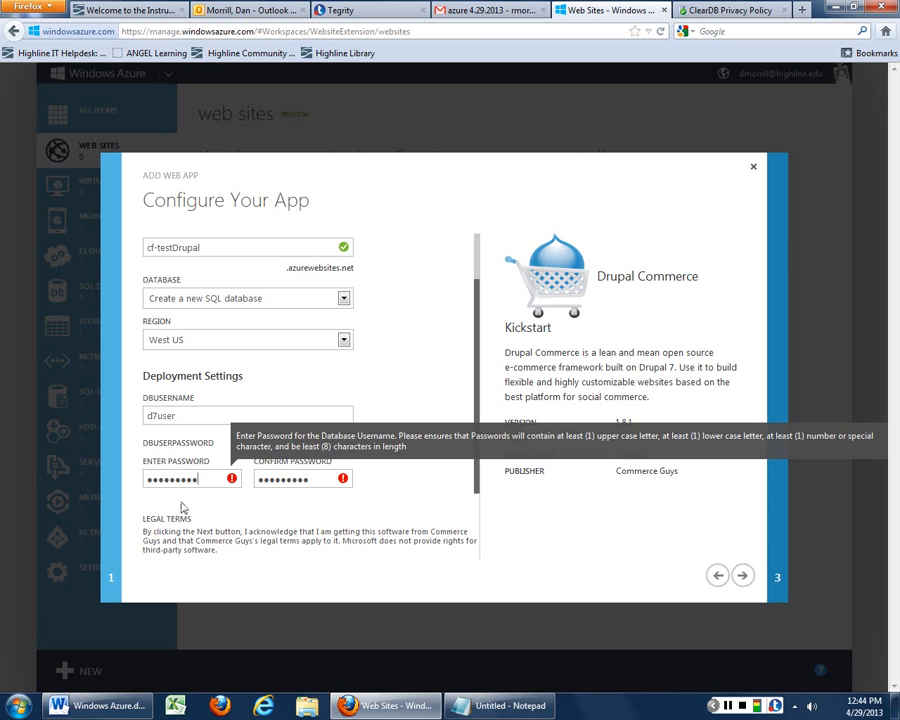
{"action": "key", "text": "ctrl+a"}
{"action": "type", "text": "******"}
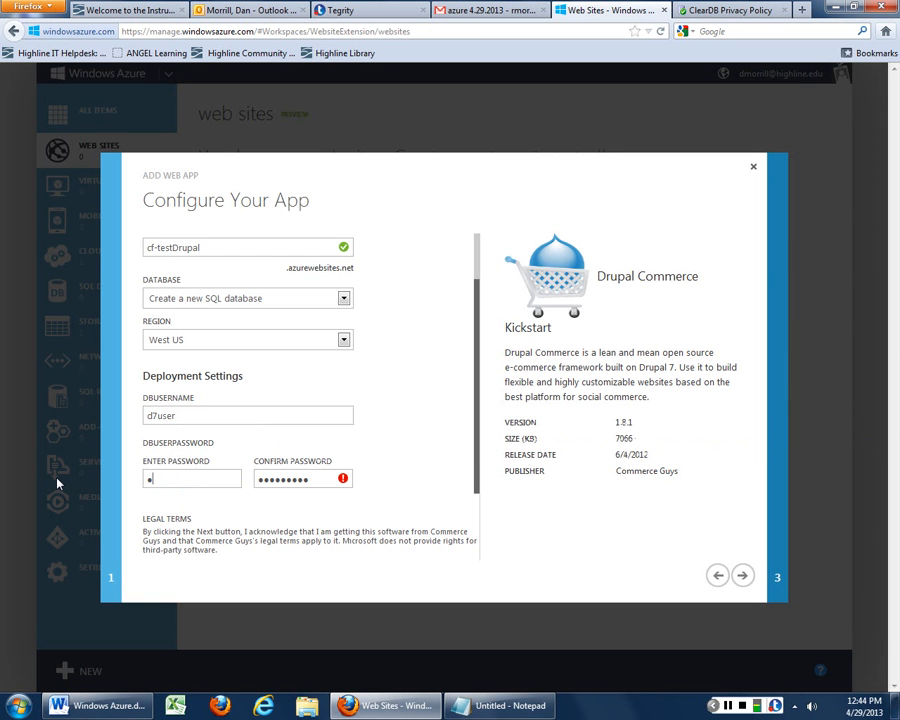
{"action": "type", "text": "***"}
{"action": "key", "text": "Tab"}
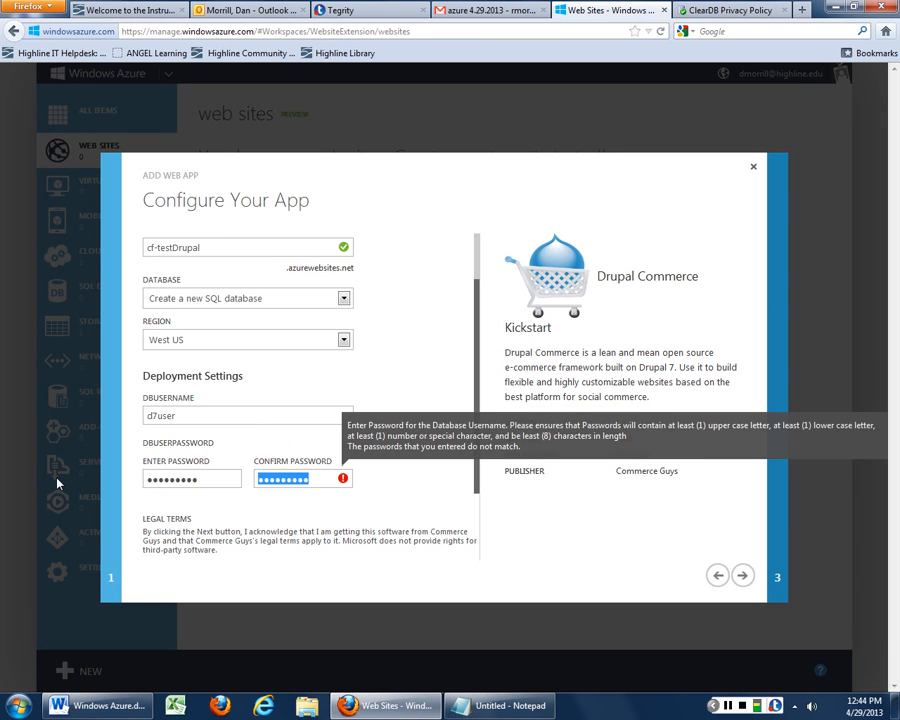
{"action": "type", "text": "*********"}
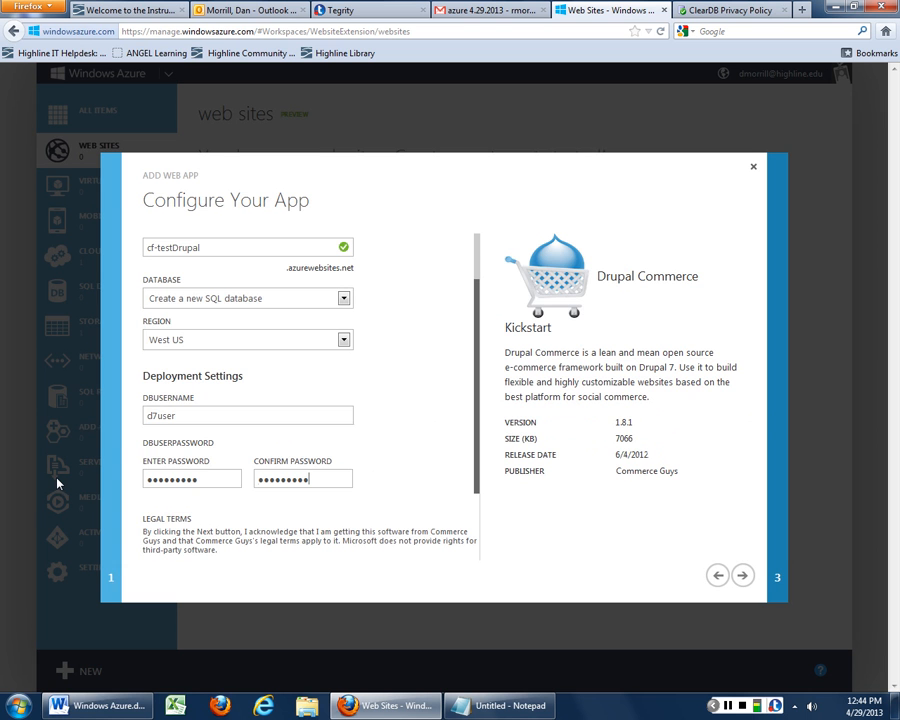
{"action": "left_click", "coordinate": [743, 576]}
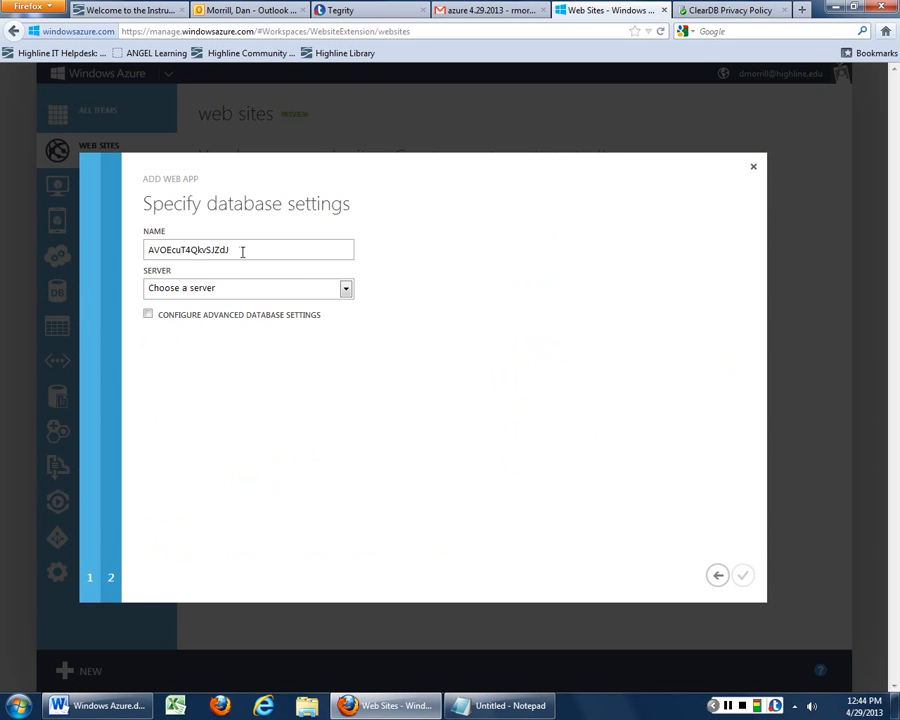
Add a 'drupal DB' line below the Drupal user note in Notepad
{"action": "left_click_drag", "start_coordinate": [239, 248], "coordinate": [117, 252]}
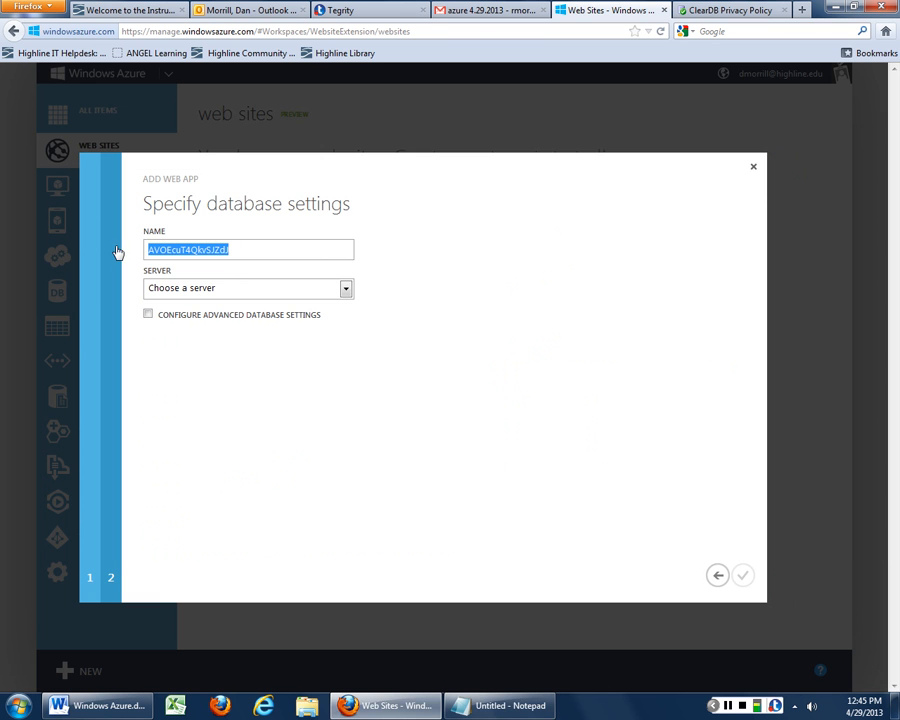
{"action": "left_click", "coordinate": [505, 705]}
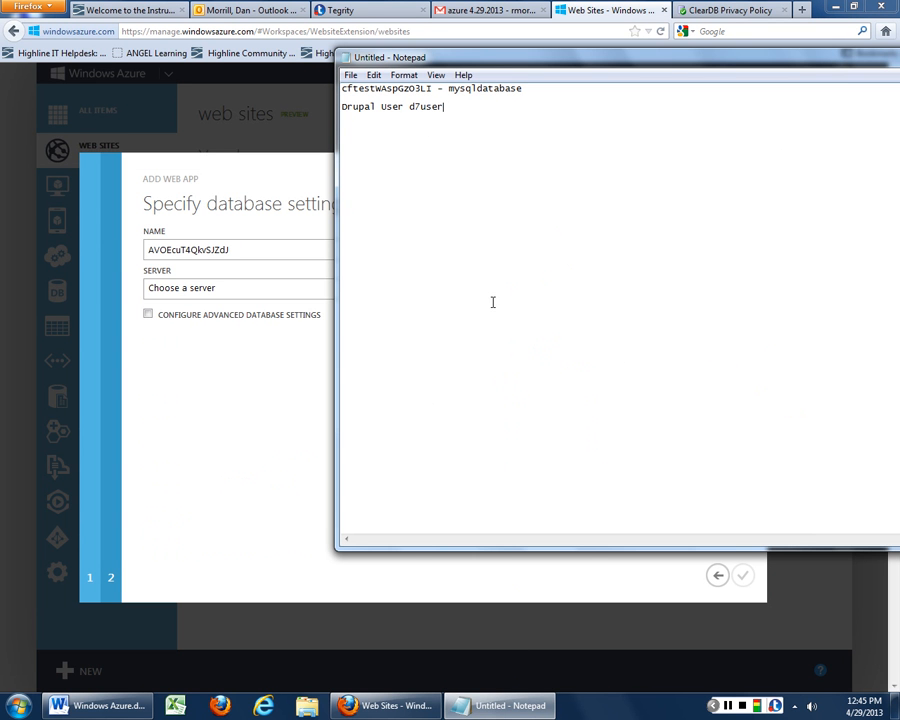
{"action": "key", "text": "Return"}
{"action": "type", "text": "drupal DB"}
{"action": "key", "text": "alt+Tab"}
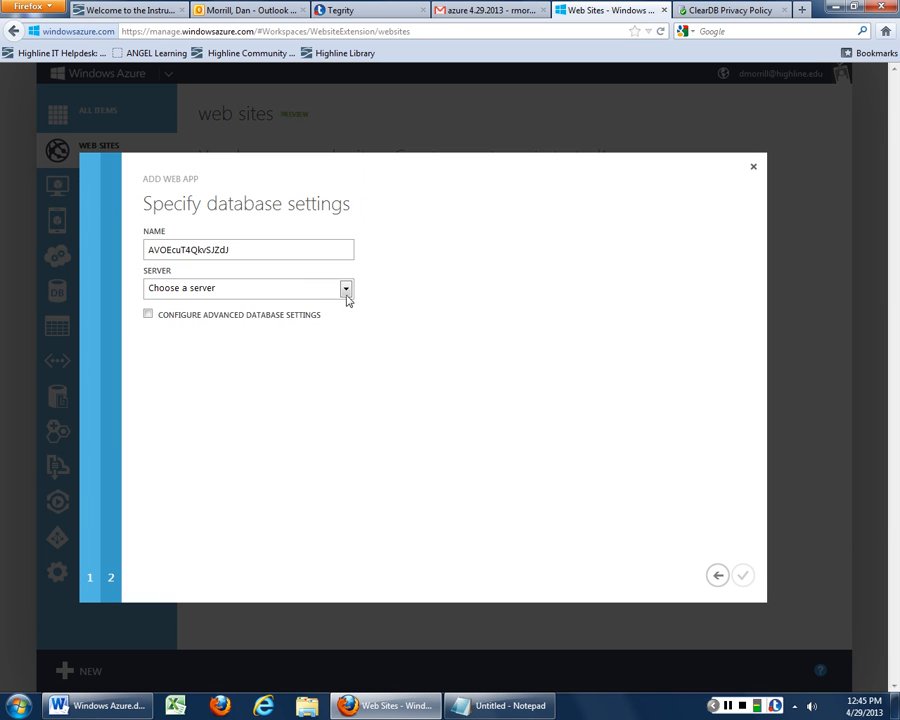
Choose a new SQL database server and enter the server login name
{"action": "left_click", "coordinate": [346, 289]}
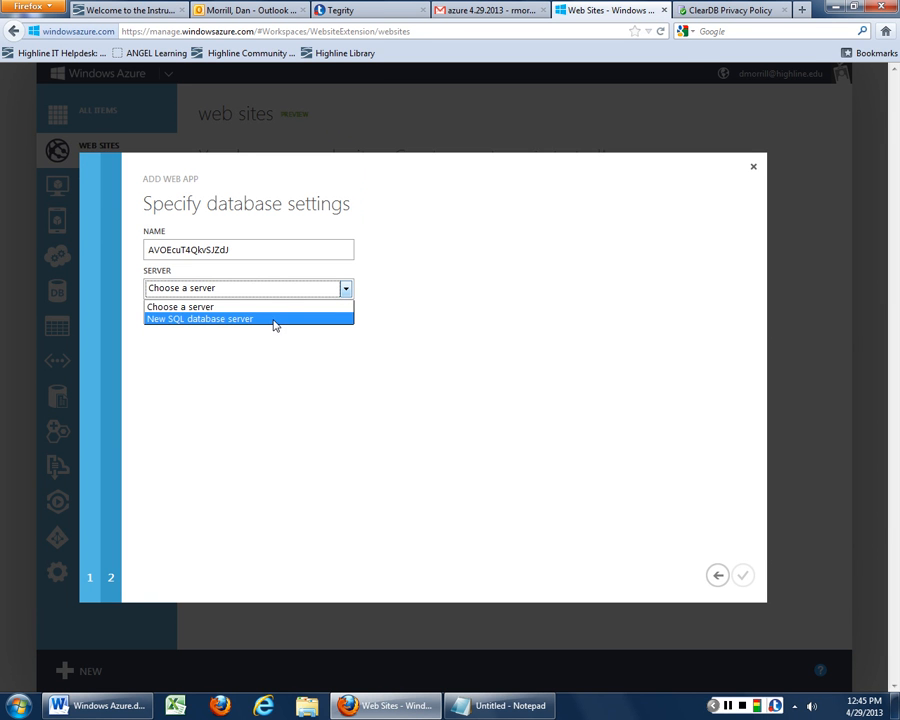
{"action": "left_click", "coordinate": [275, 320]}
{"action": "left_click", "coordinate": [227, 328]}
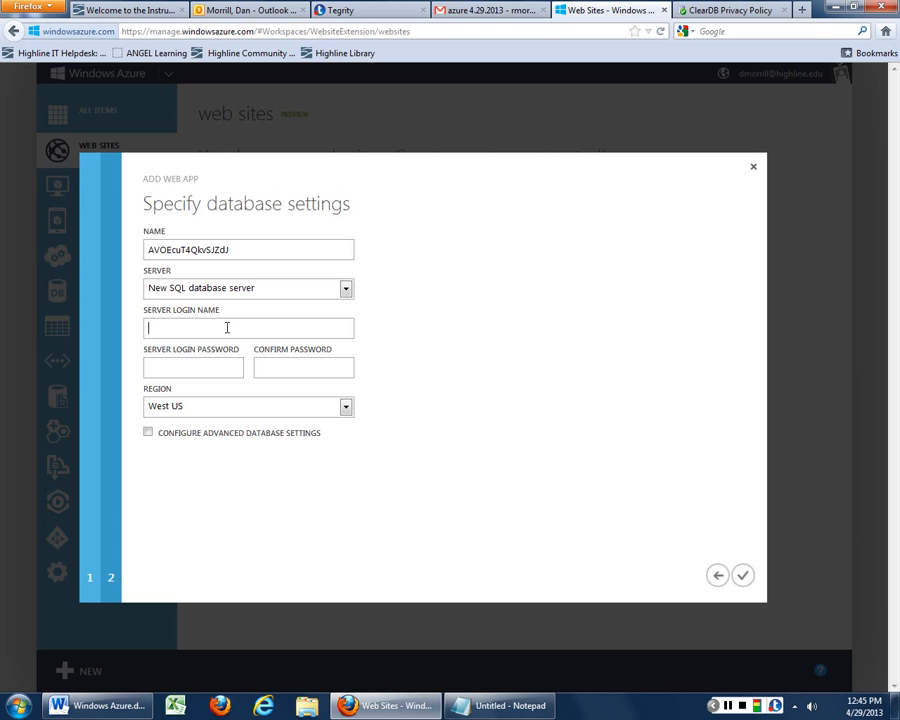
{"action": "type", "text": "cftestManager"}
Enter and confirm the server login password and enable advanced database settings
{"action": "left_click", "coordinate": [203, 368]}
{"action": "type", "text": "Password1!"}
{"action": "key", "text": "Tab"}
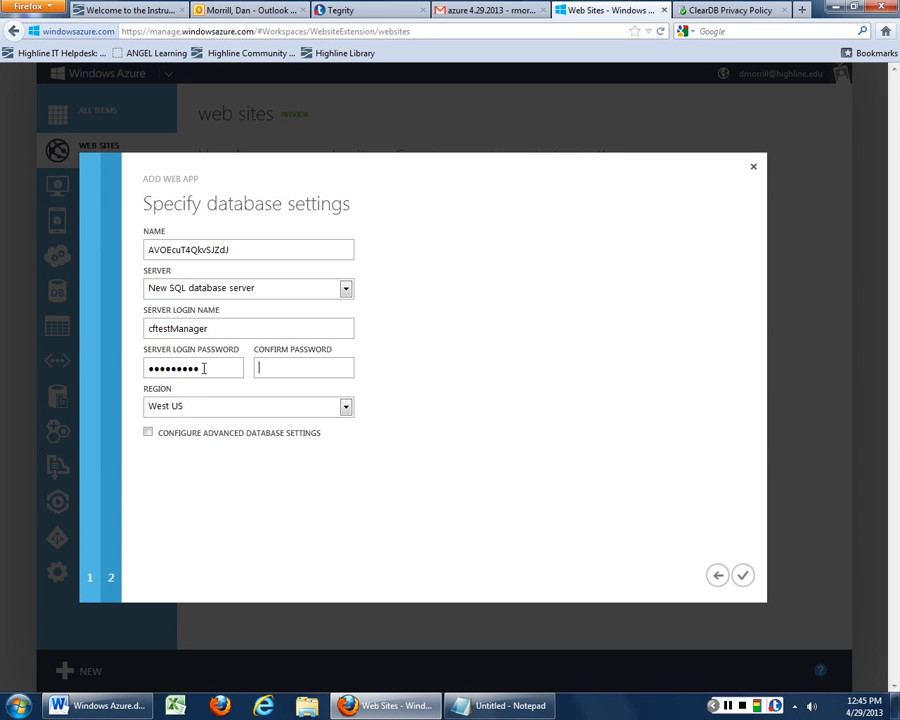
{"action": "type", "text": "Password1!"}
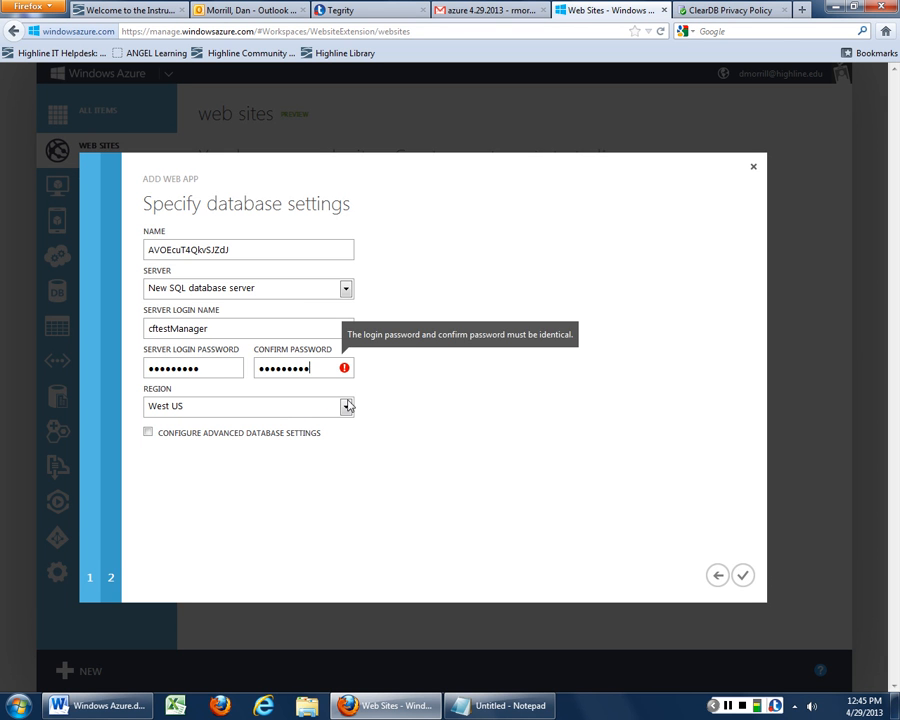
{"action": "left_click_drag", "start_coordinate": [333, 369], "coordinate": [160, 370]}
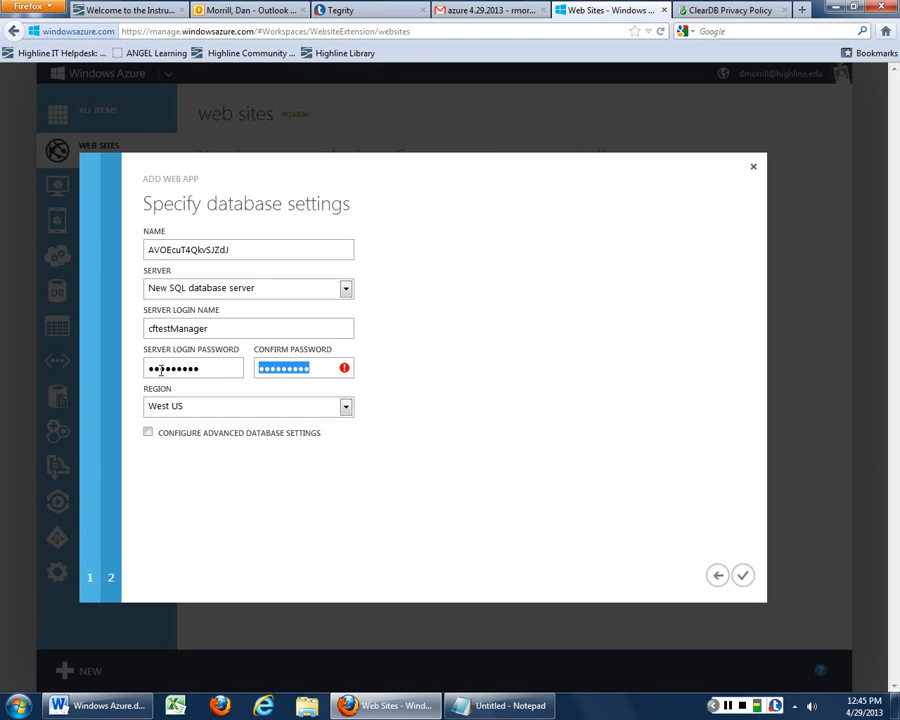
{"action": "type", "text": "Password1!"}
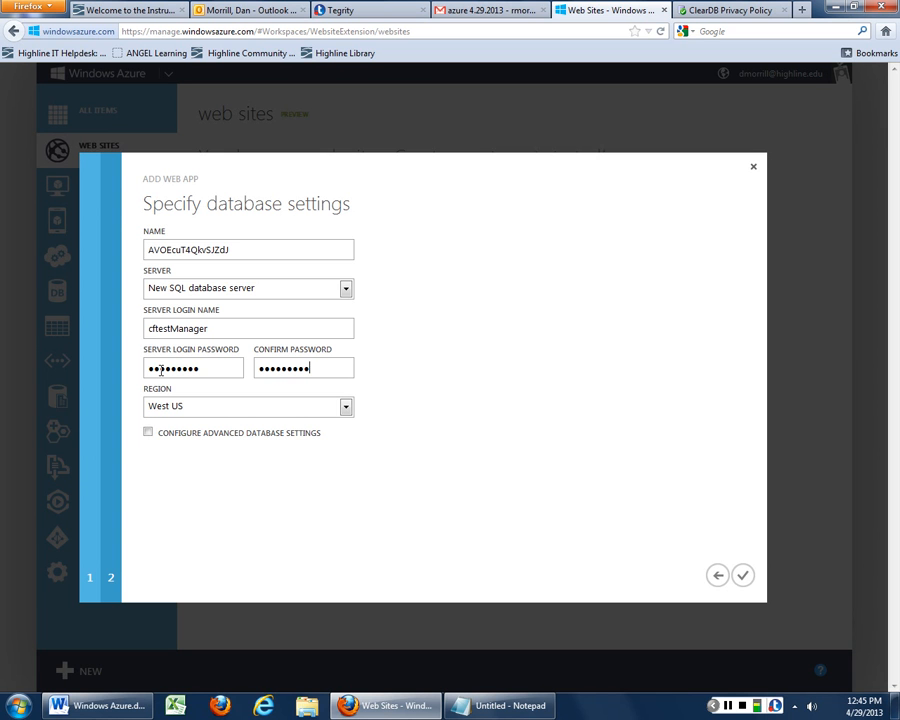
{"action": "key", "text": "Tab"}
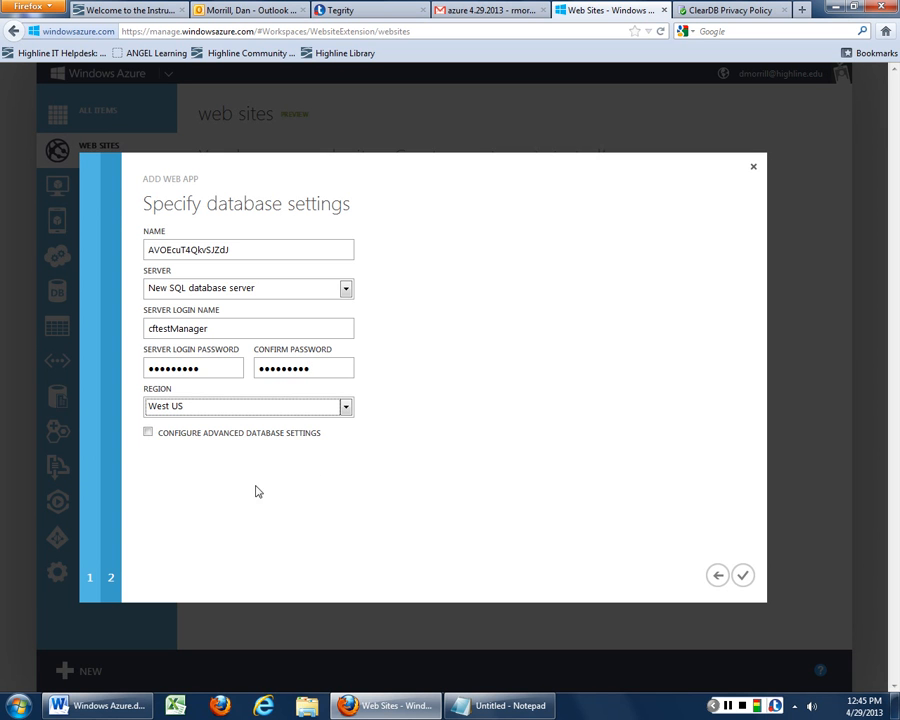
{"action": "left_click", "coordinate": [148, 433]}
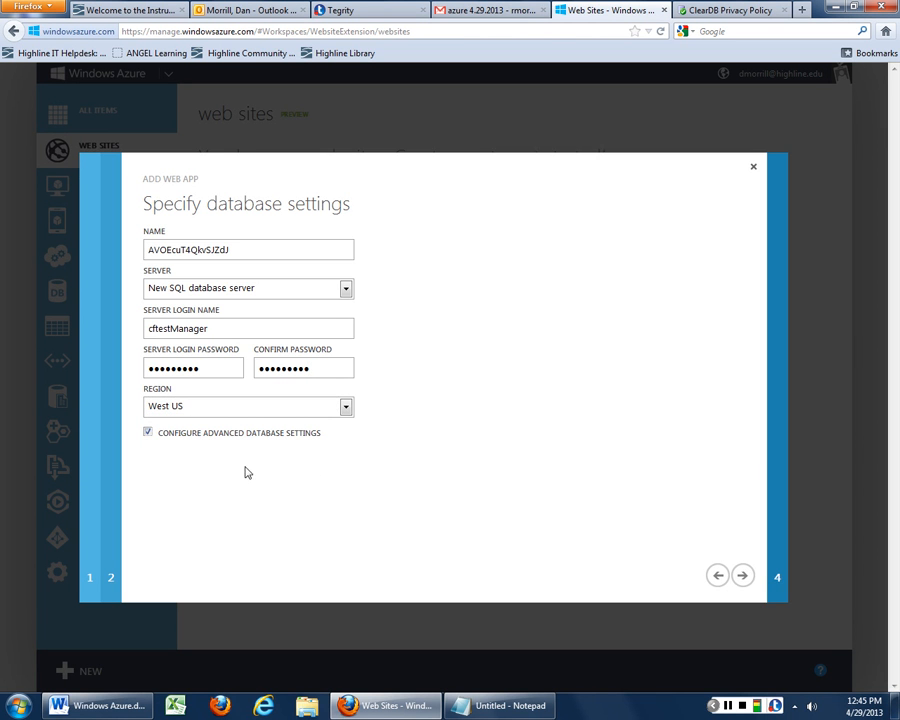
{"action": "left_click", "coordinate": [745, 577]}
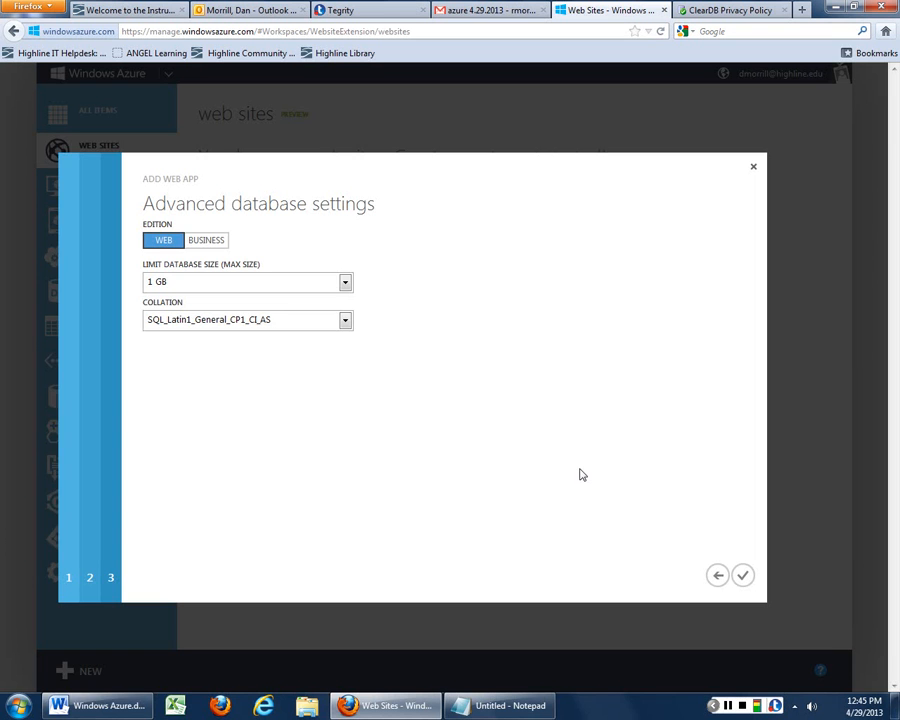
{"action": "left_click", "coordinate": [717, 575]}
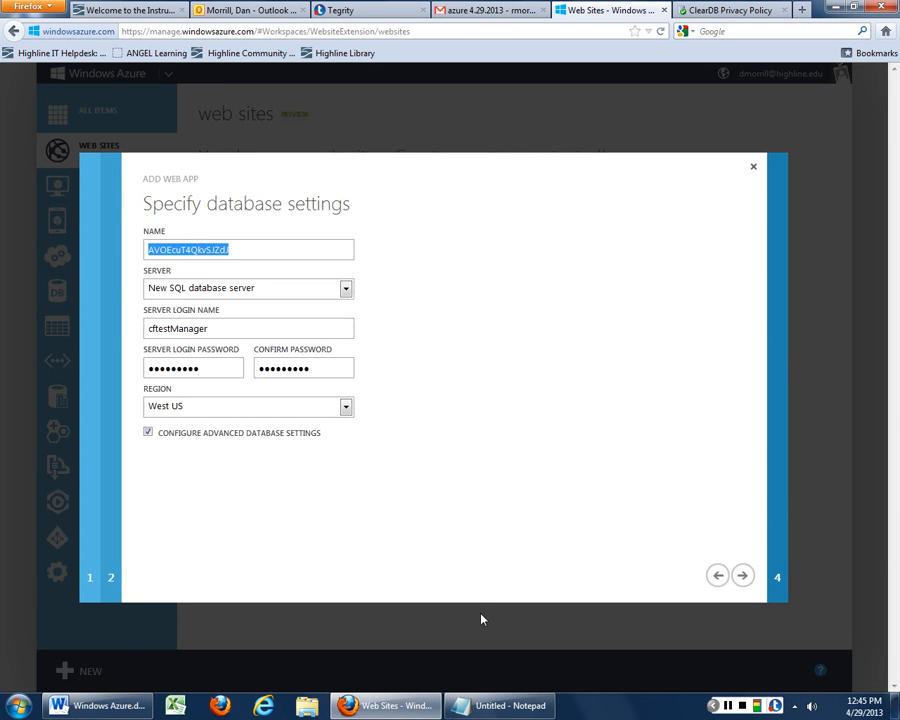
Add a 'DB Connect' section with the server login name to the Notepad notes
{"action": "left_click", "coordinate": [484, 703]}
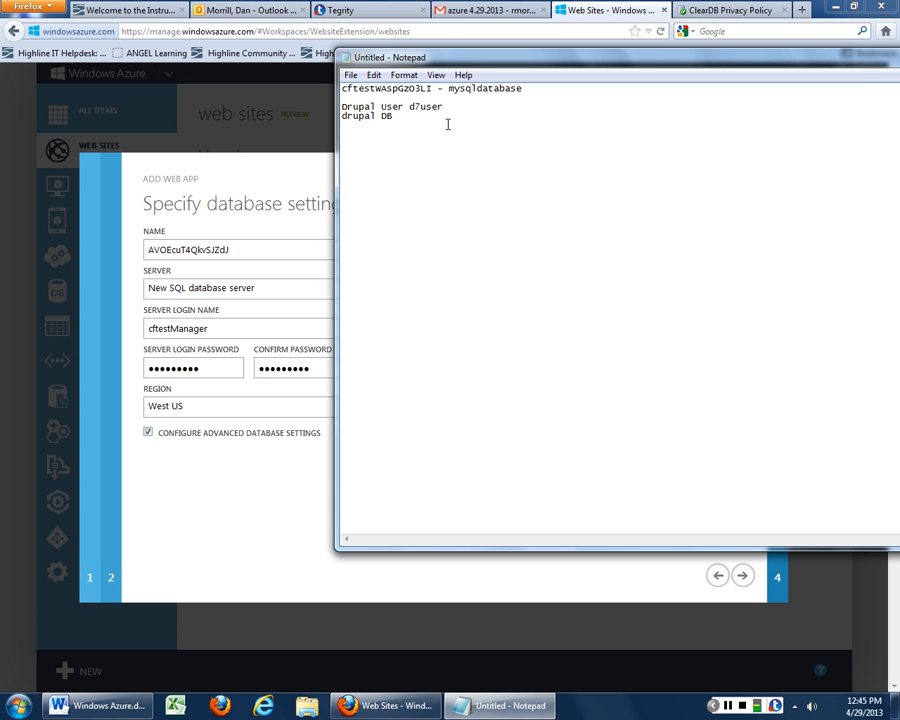
{"action": "key", "text": "Return"}
{"action": "key", "text": "Return"}
{"action": "type", "text": "DB Connect"}
{"action": "key", "text": "Return"}
{"action": "type", "text": "cfg"}
{"action": "key", "text": "BackSpace"}
{"action": "type", "text": "testManager"}
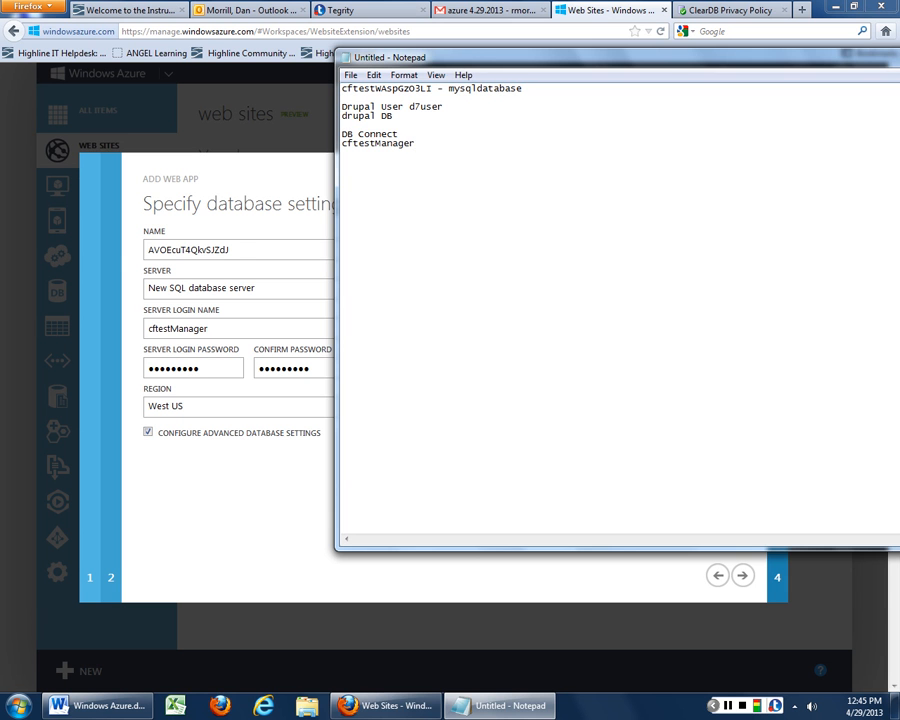
Copy the generated database name AVOEcuT4QkvSJZdJ into the notes, labelled 'db instance name'
{"action": "left_click", "coordinate": [243, 251]}
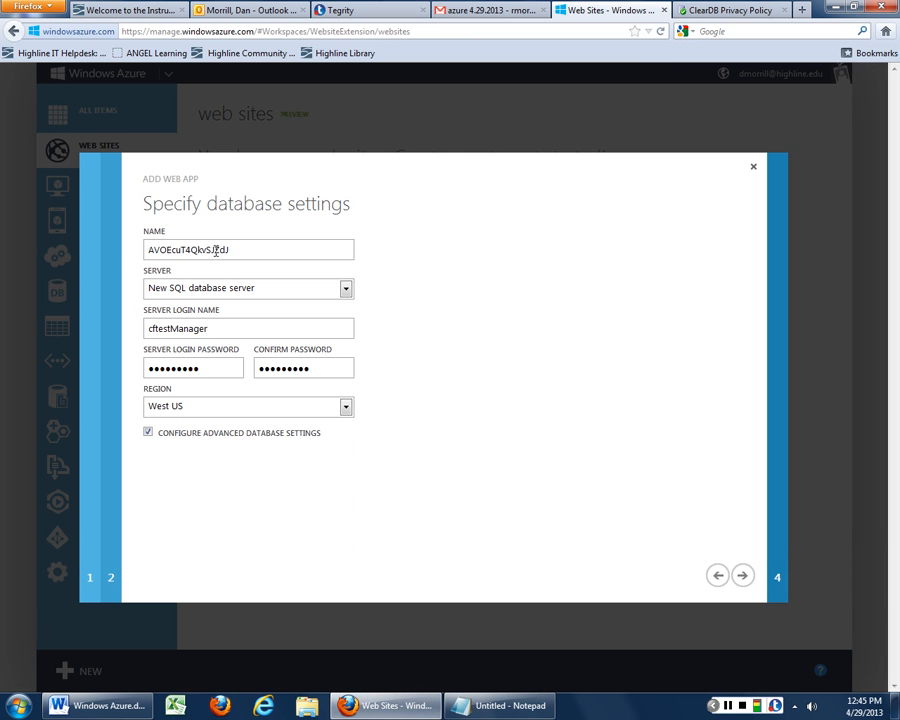
{"action": "left_click_drag", "start_coordinate": [230, 250], "coordinate": [122, 256]}
{"action": "key", "text": "ctrl+c"}
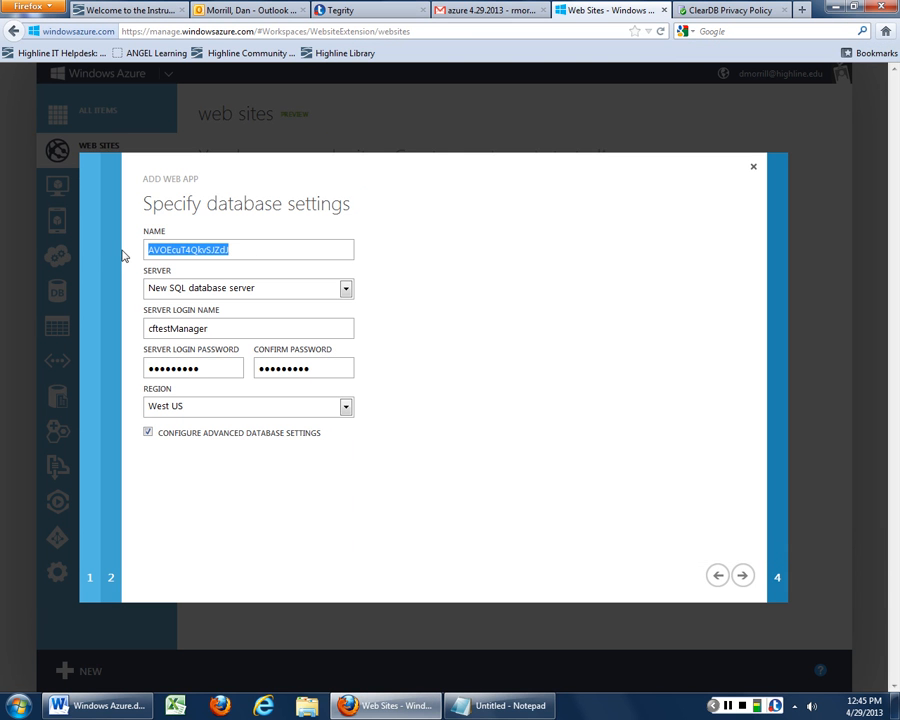
{"action": "left_click", "coordinate": [522, 707]}
{"action": "key", "text": "Return"}
{"action": "key", "text": "ctrl+v"}
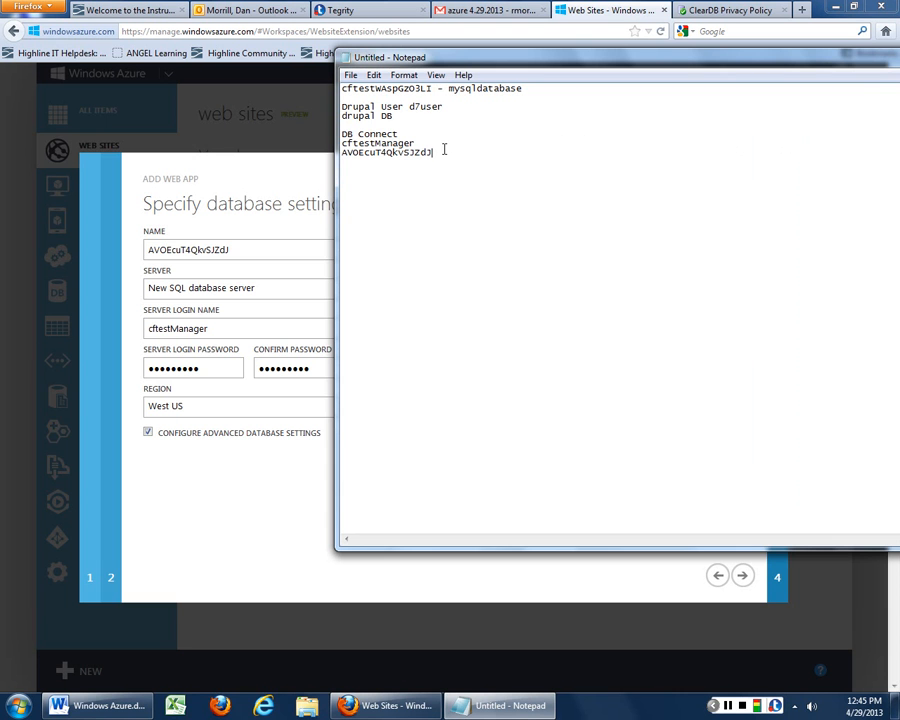
{"action": "type", "text": "db instance name"}
Keep Web edition, 1 GB and SQL_Latin1_General_CP1_CI_AS collation, and submit the new web site
{"action": "left_click", "coordinate": [236, 420]}
{"action": "left_click", "coordinate": [745, 578]}
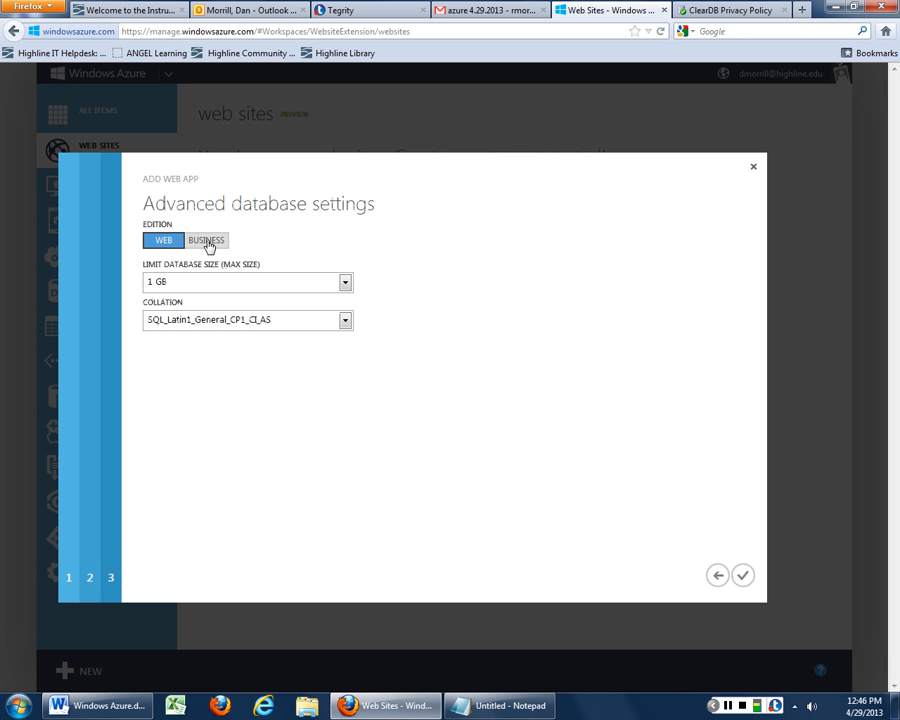
{"action": "left_click", "coordinate": [345, 322]}
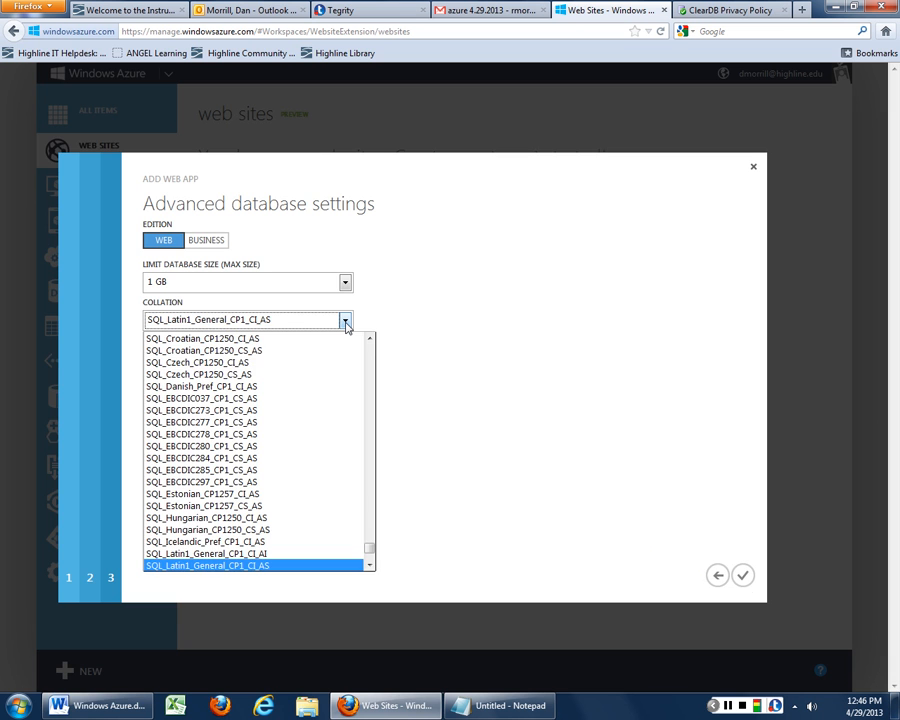
{"action": "left_click", "coordinate": [741, 576]}
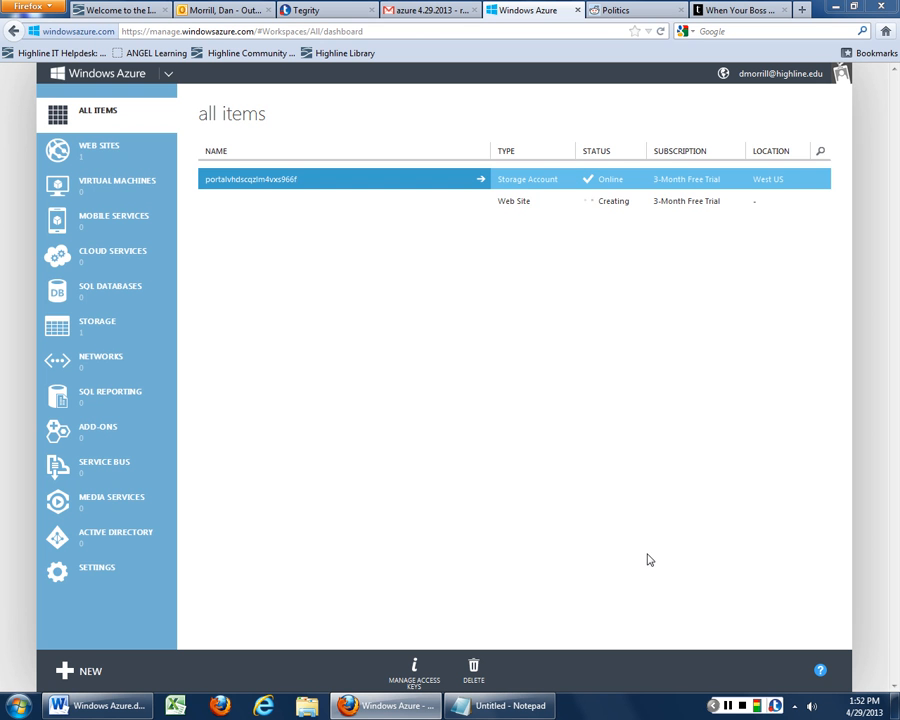
{"action": "left_click", "coordinate": [510, 205]}
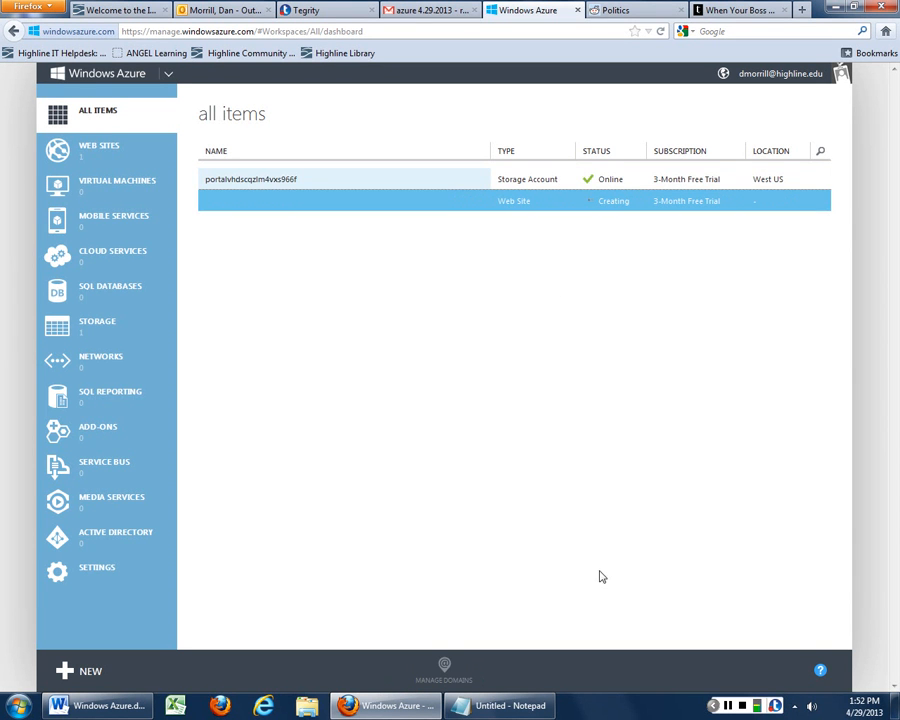
{"action": "right_click", "coordinate": [527, 206]}
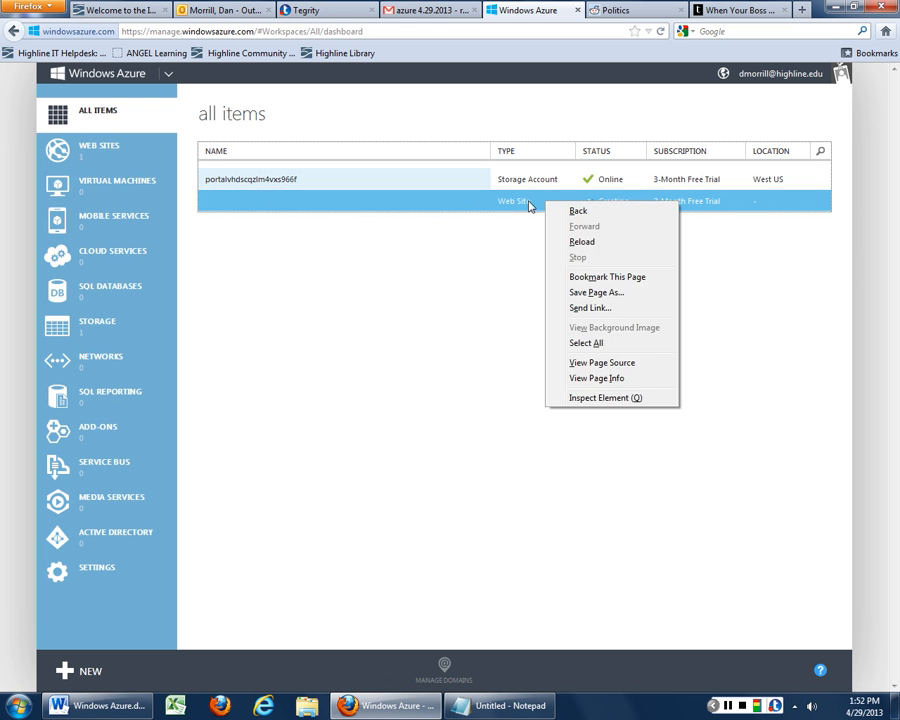
{"action": "key", "text": "Escape"}
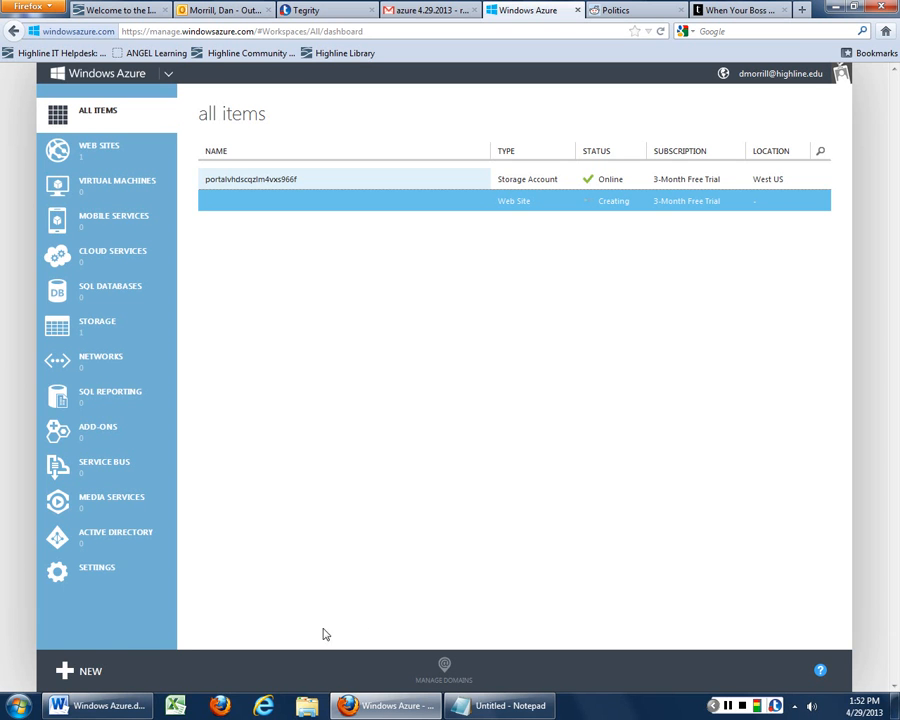
{"action": "right_click", "coordinate": [519, 203]}
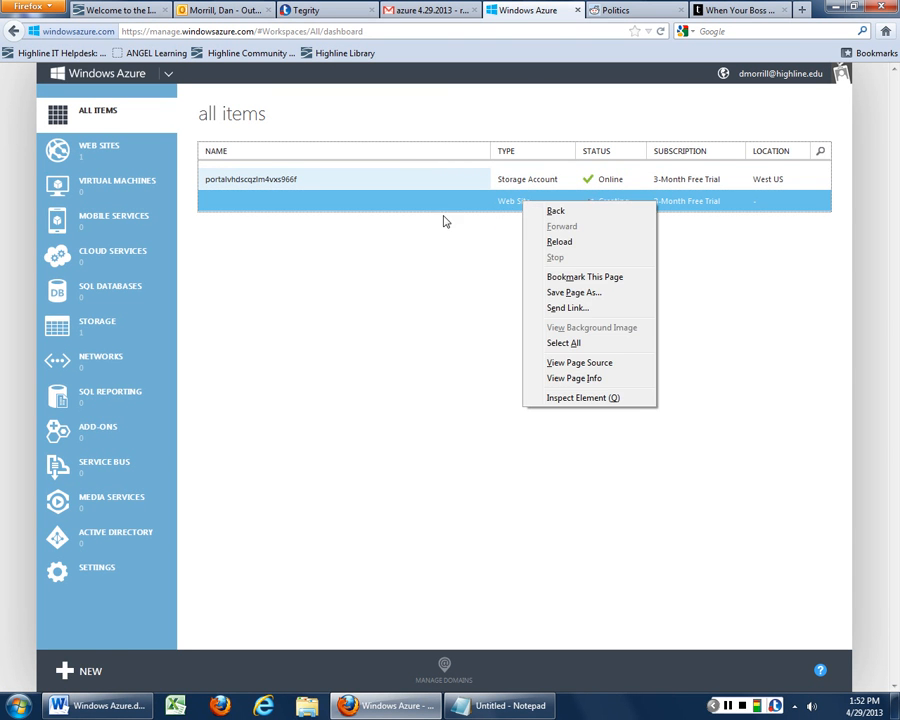
{"action": "left_click", "coordinate": [450, 254]}
{"action": "right_click", "coordinate": [509, 202]}
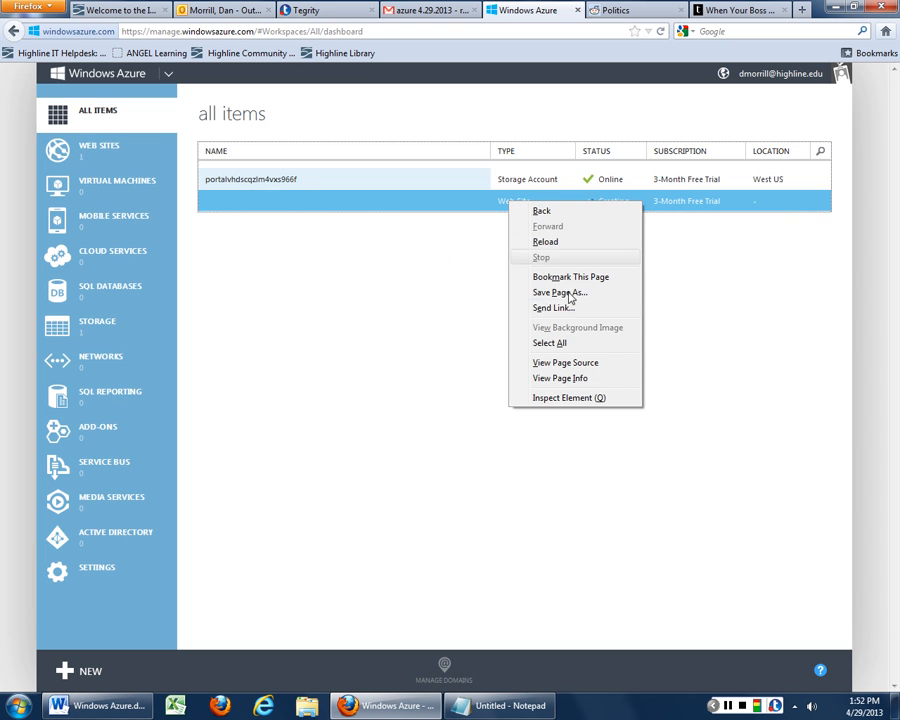
{"action": "left_click", "coordinate": [568, 397]}
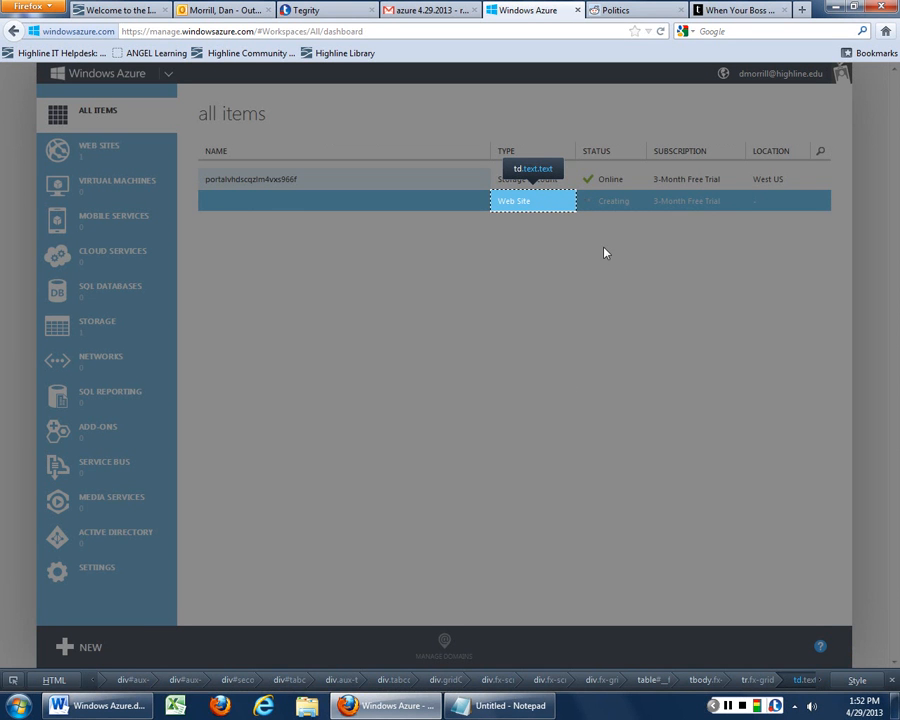
{"action": "key", "text": "Escape"}
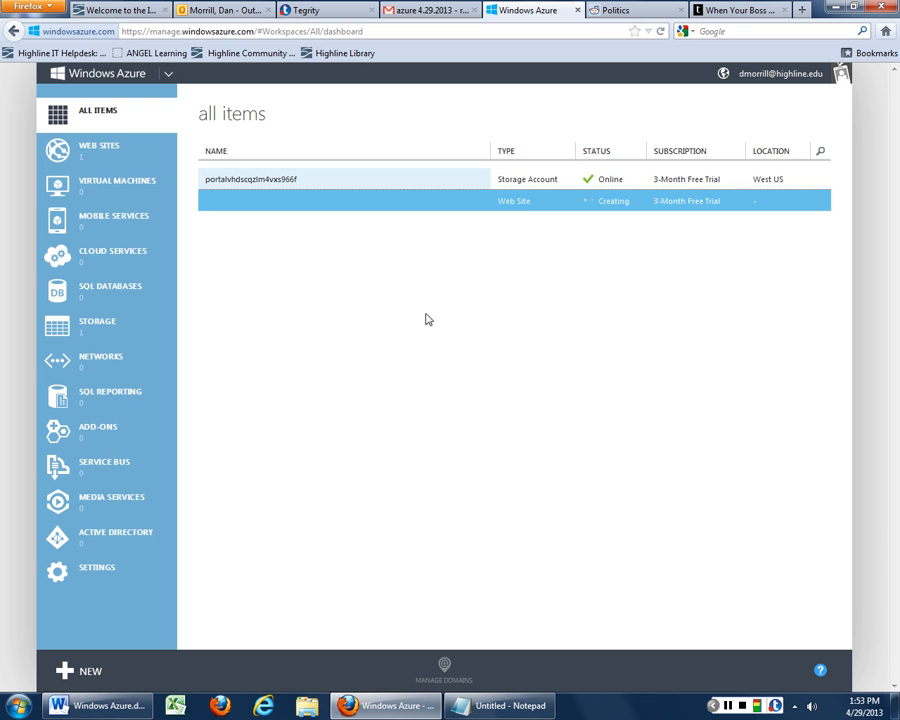
Show the Web Sites list and inspect the new site's row options
{"action": "left_click", "coordinate": [112, 152]}
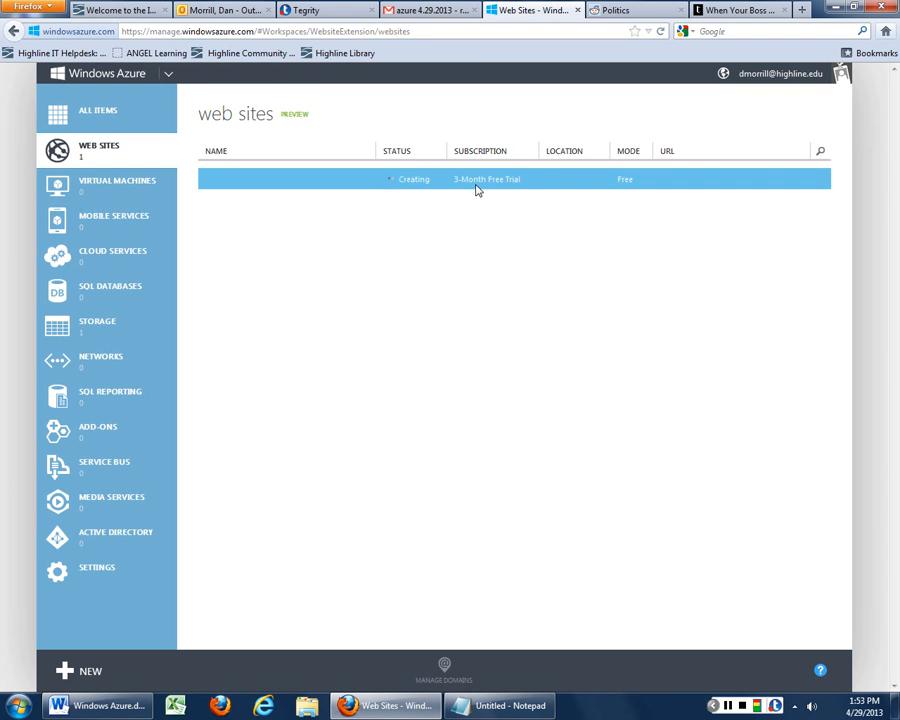
{"action": "right_click", "coordinate": [464, 185]}
{"action": "left_click", "coordinate": [368, 183]}
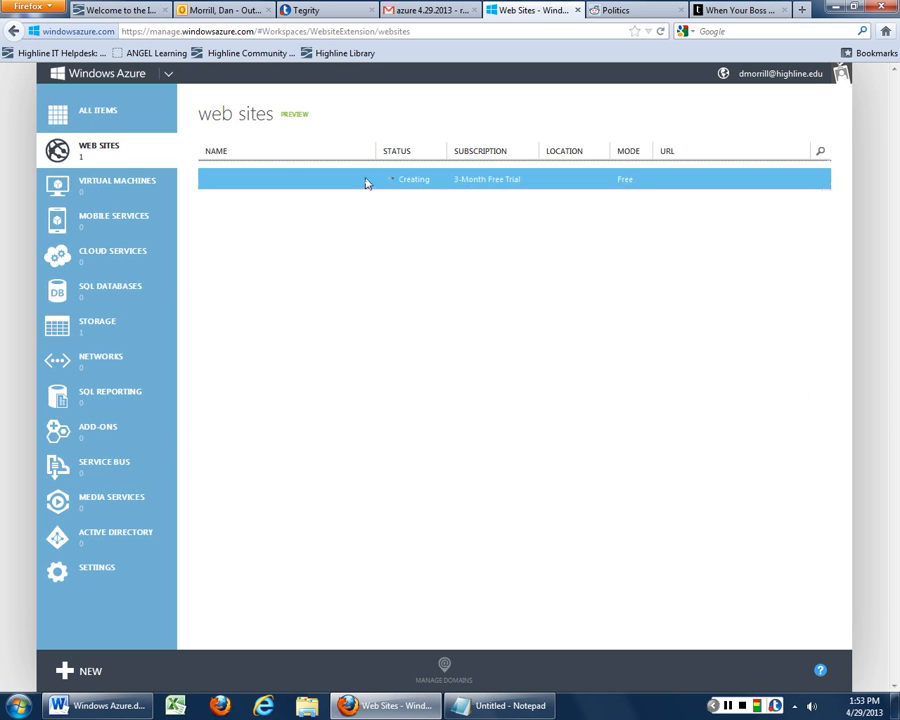